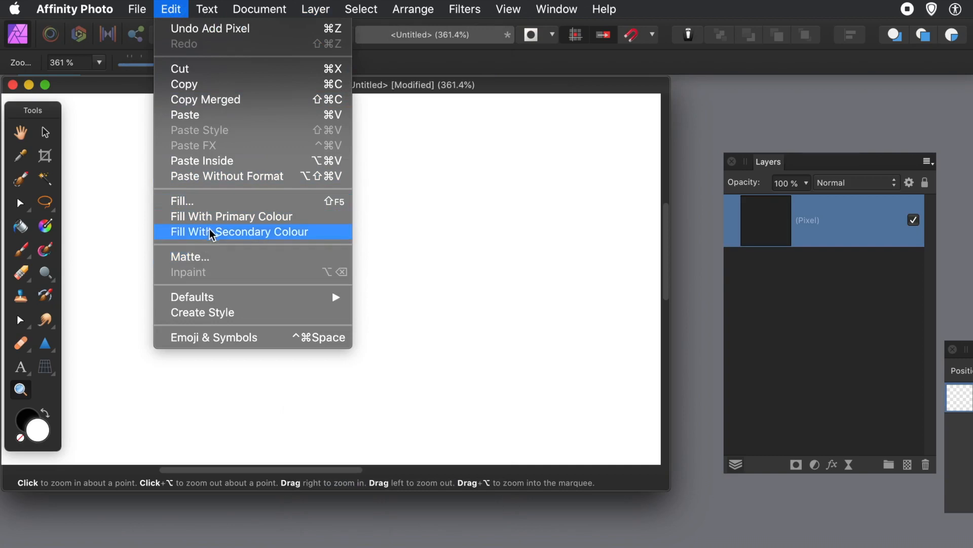
# - Fill the pixel layer with the black secondary colour and add a live Procedural Texture filter to it
pyautogui.click(218, 202)
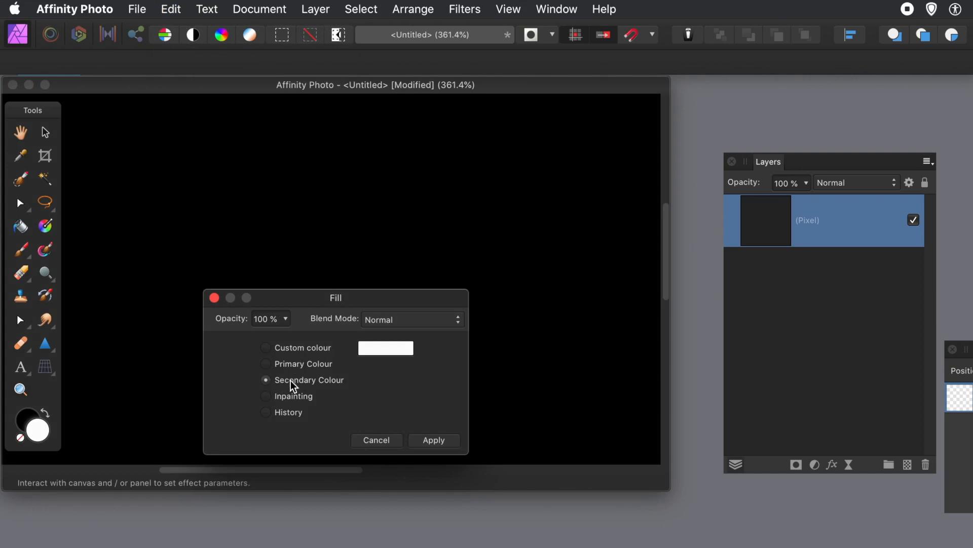
pyautogui.click(442, 442)
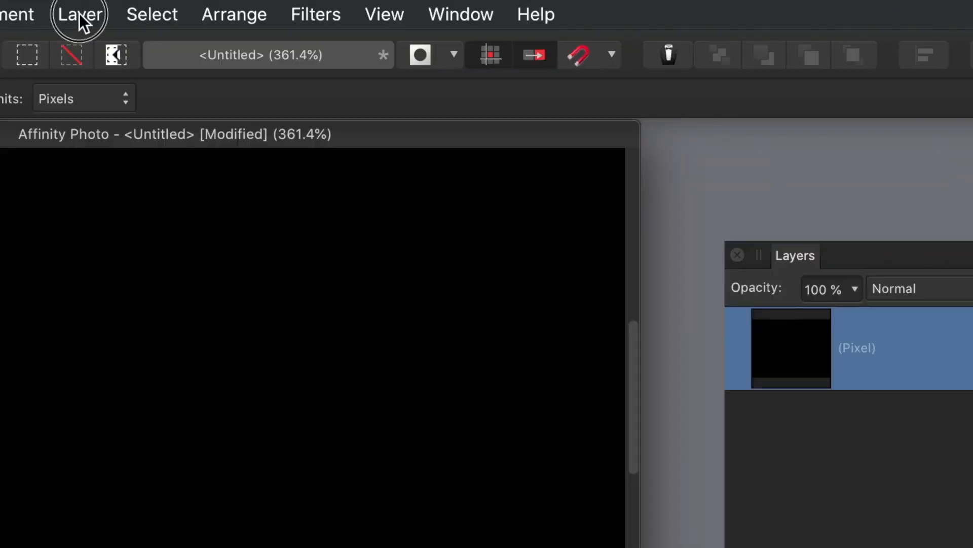
pyautogui.click(314, 9)
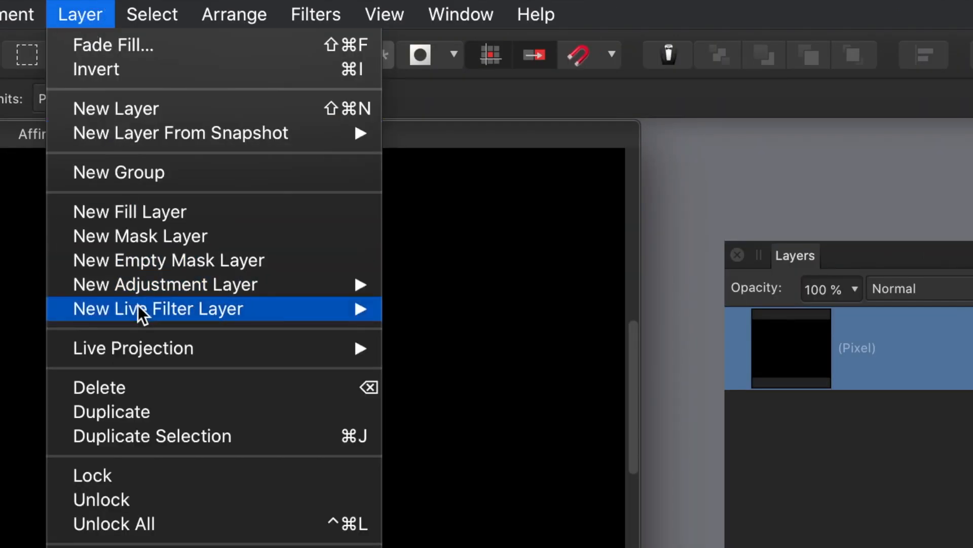
pyautogui.moveTo(141, 311)
pyautogui.moveTo(450, 403)
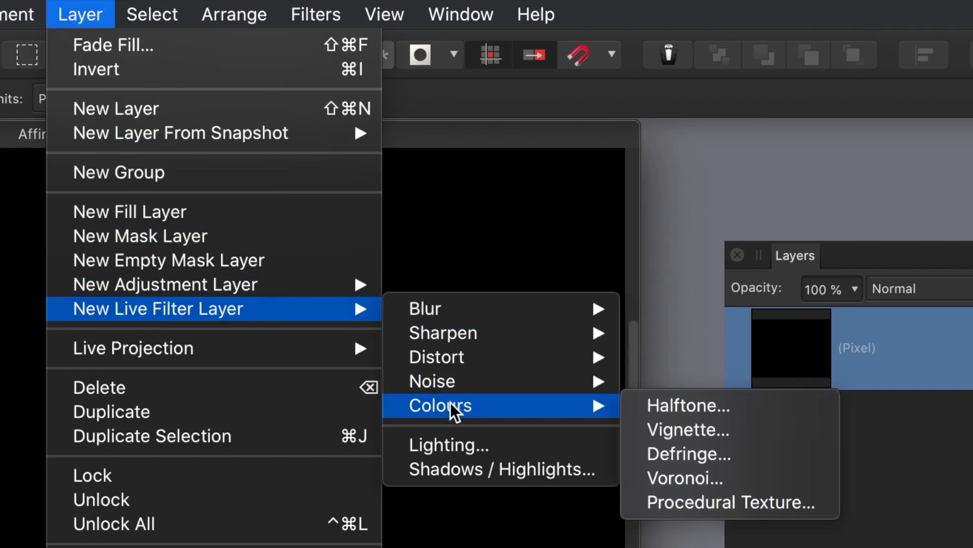
pyautogui.click(658, 501)
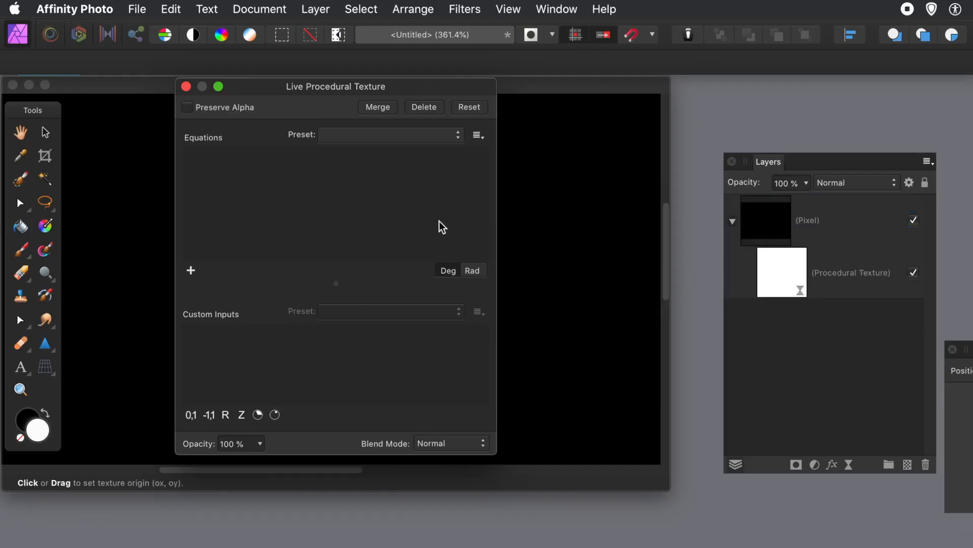
# - Load the Cellnoise double equation preset and widen the Live Procedural Texture dialog to fit the whole equation
pyautogui.click(398, 137)
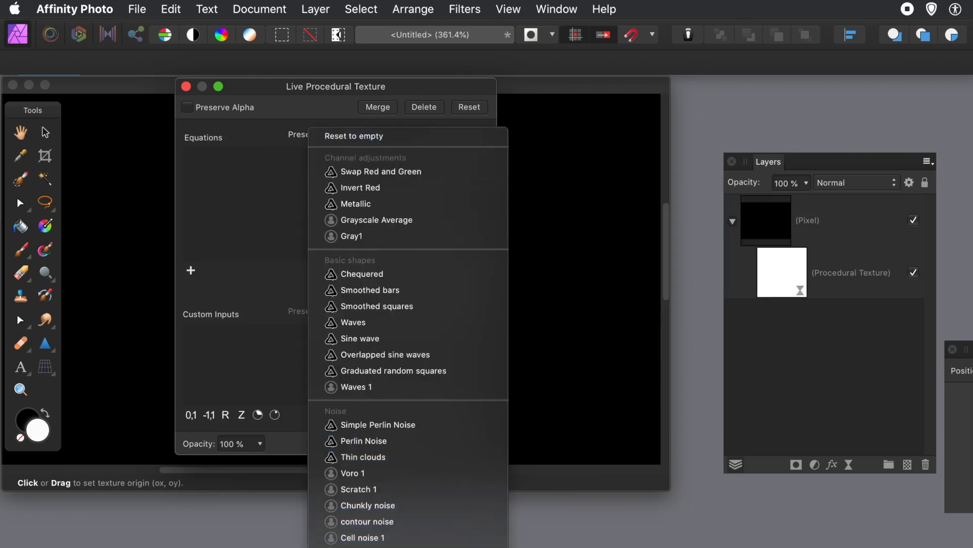
pyautogui.moveTo(408, 546)
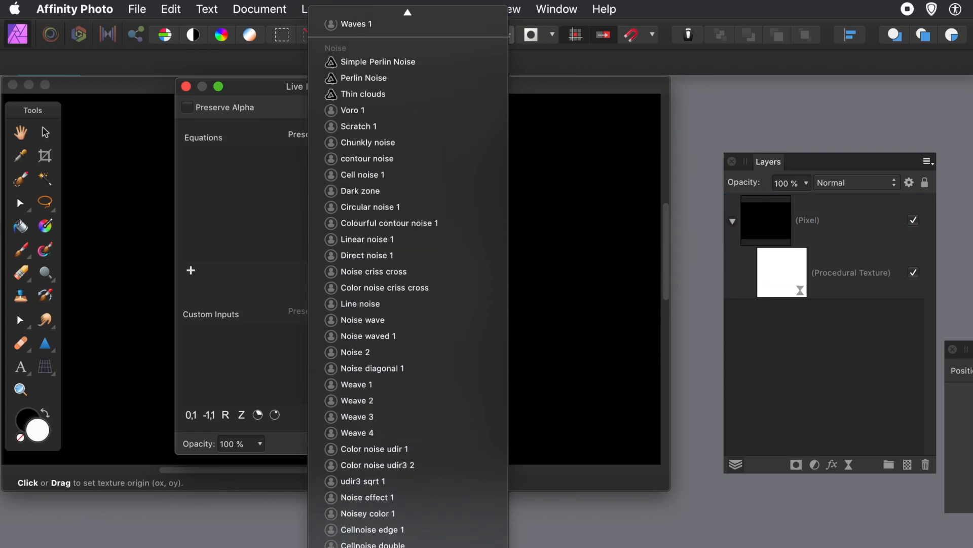
pyautogui.click(407, 542)
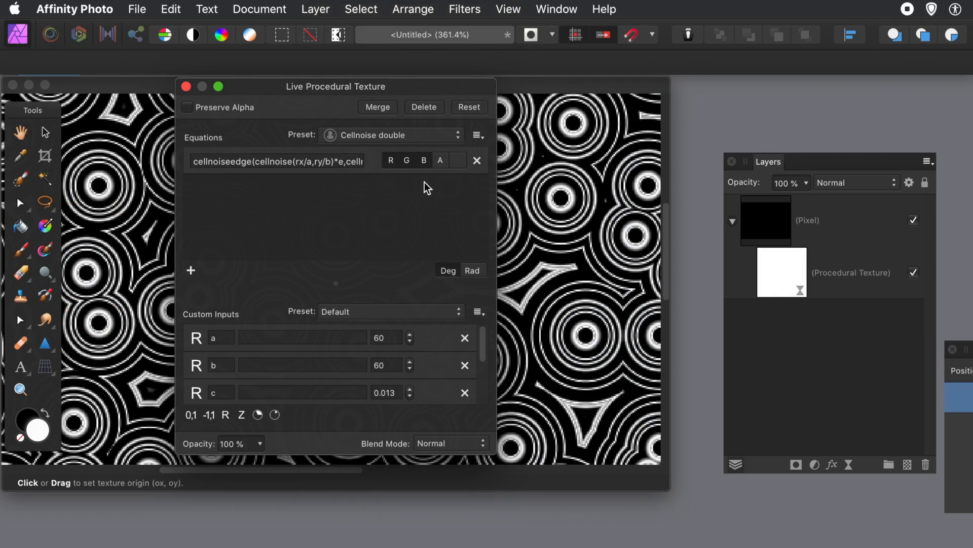
pyautogui.moveTo(354, 87); pyautogui.dragTo(435, 96)
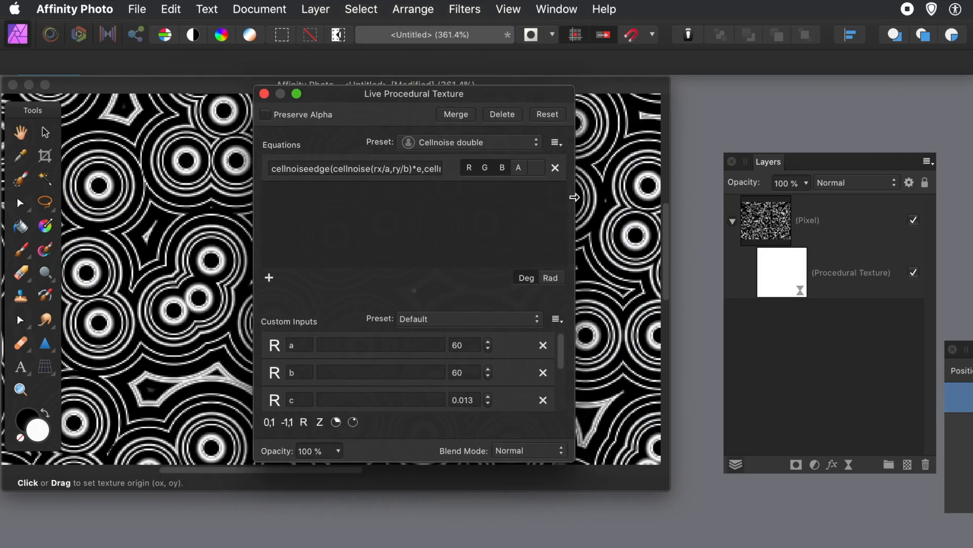
pyautogui.moveTo(576, 196); pyautogui.dragTo(789, 214)
# - Copy the equation cellnoiseedge(cellnoise(rx/a,ry/b)*e,cellnoise(rx/a,ry/b)*f,c,d), delete its row, and paste it into a newly added equation row
pyautogui.moveTo(539, 168); pyautogui.dragTo(261, 164)
pyautogui.press('super+c')
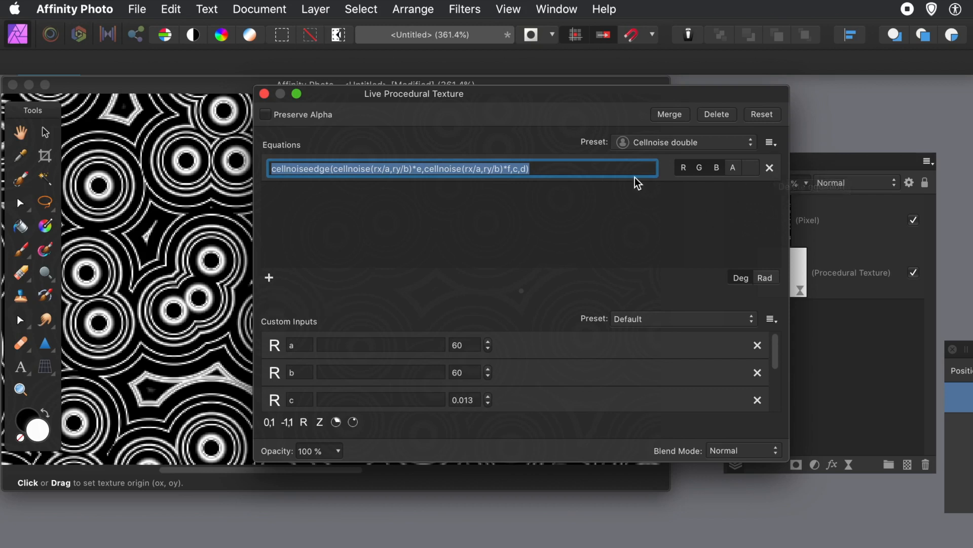
pyautogui.click(771, 169)
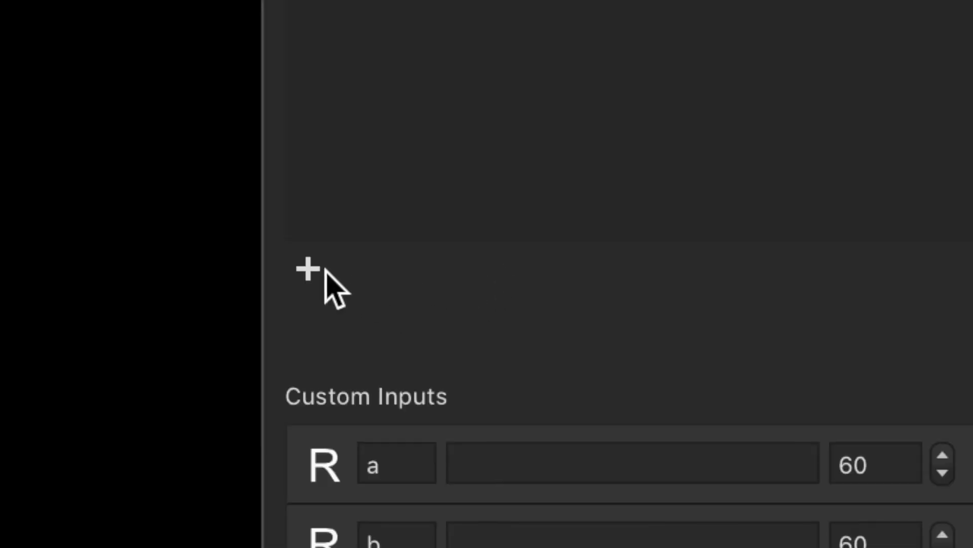
pyautogui.click(310, 272)
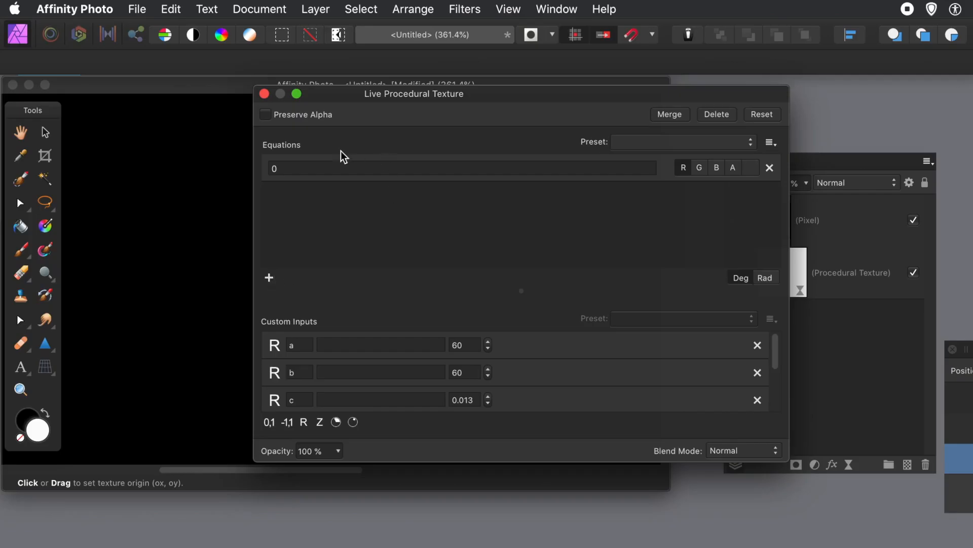
pyautogui.click(292, 168)
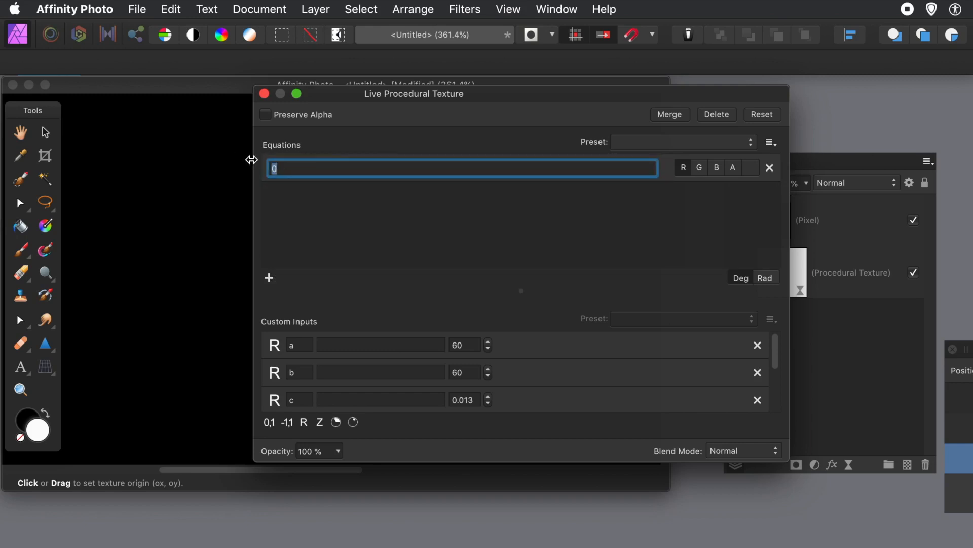
pyautogui.press('super+v')
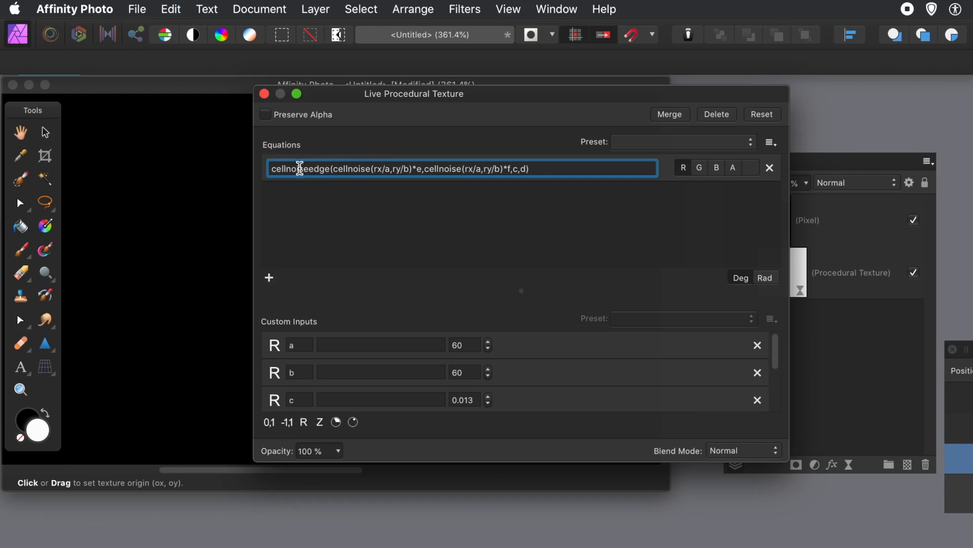
# - Apply the pasted equation to the green and blue channels in addition to red
pyautogui.click(565, 168)
pyautogui.moveTo(565, 168); pyautogui.dragTo(244, 169)
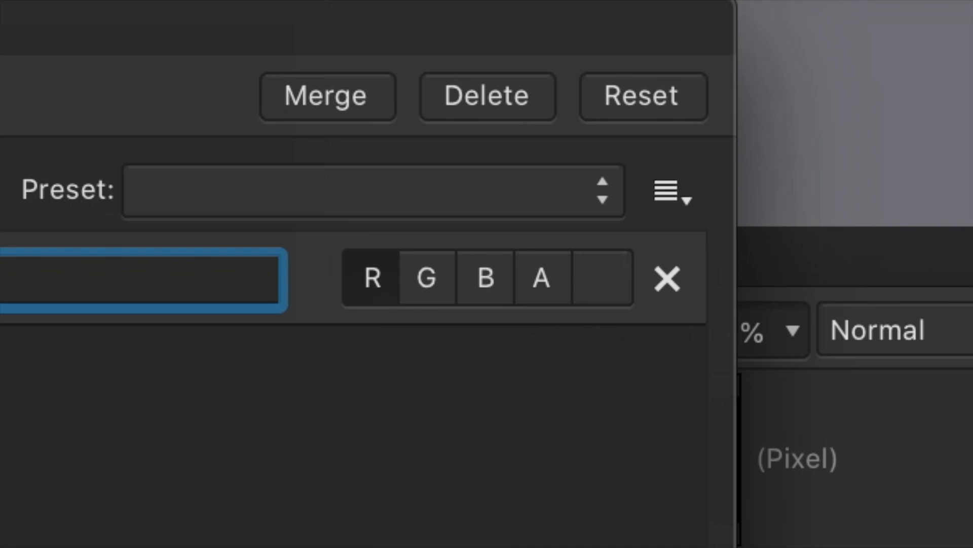
pyautogui.click(429, 287)
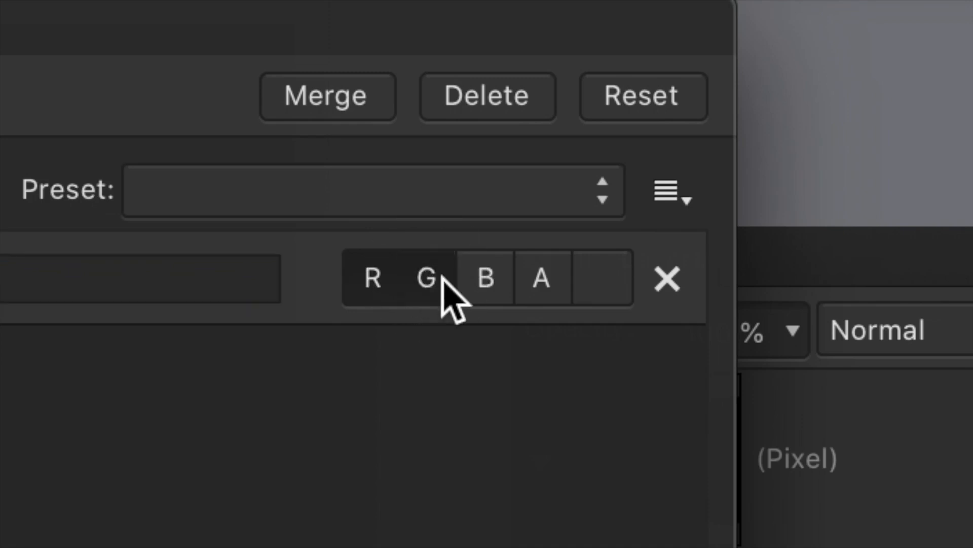
pyautogui.click(485, 279)
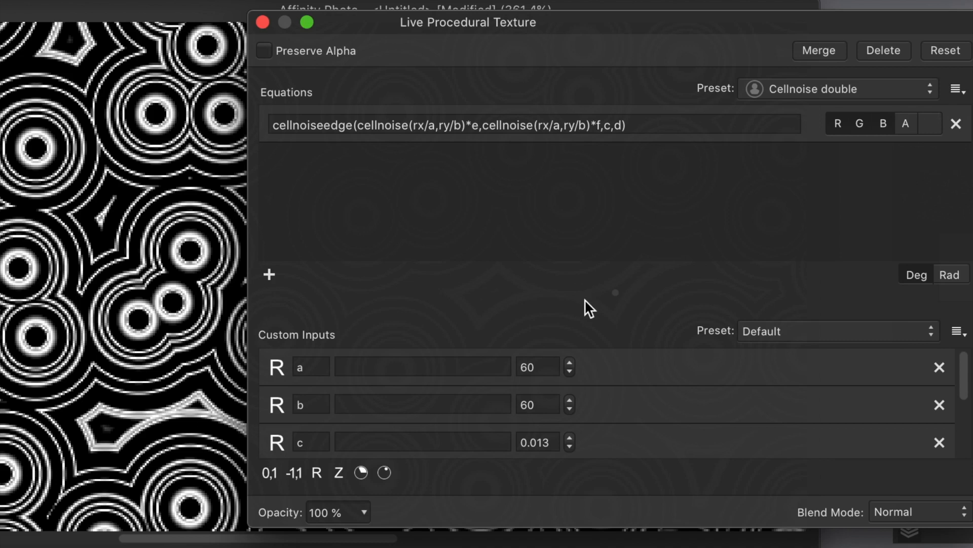
# - Enlarge the Custom Inputs list and review the values of inputs a to f
pyautogui.moveTo(587, 296); pyautogui.dragTo(604, 174)
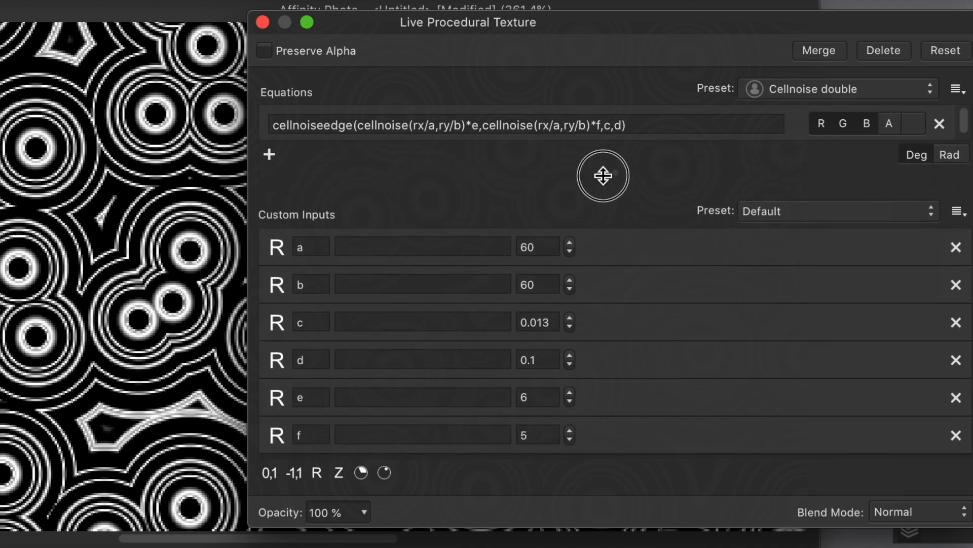
pyautogui.click(543, 248)
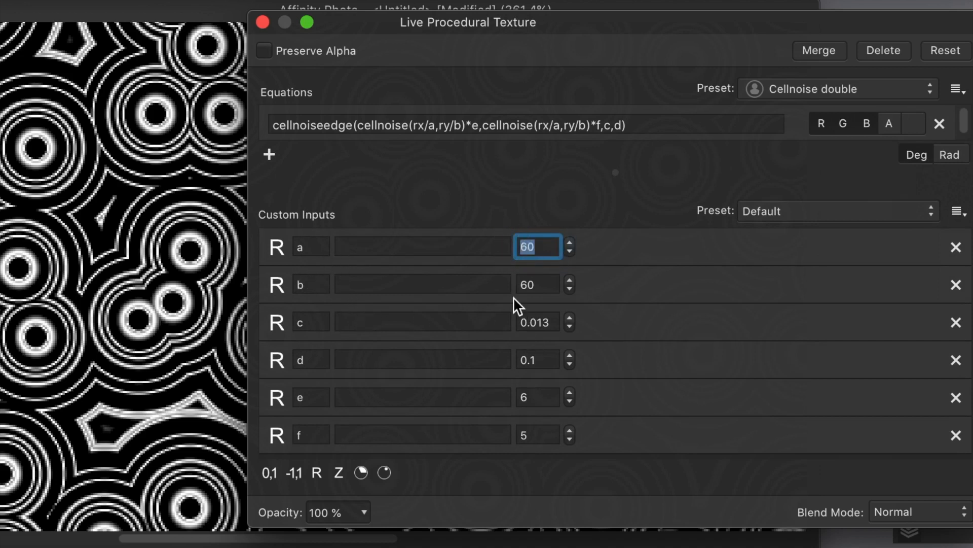
pyautogui.moveTo(551, 282); pyautogui.dragTo(491, 283)
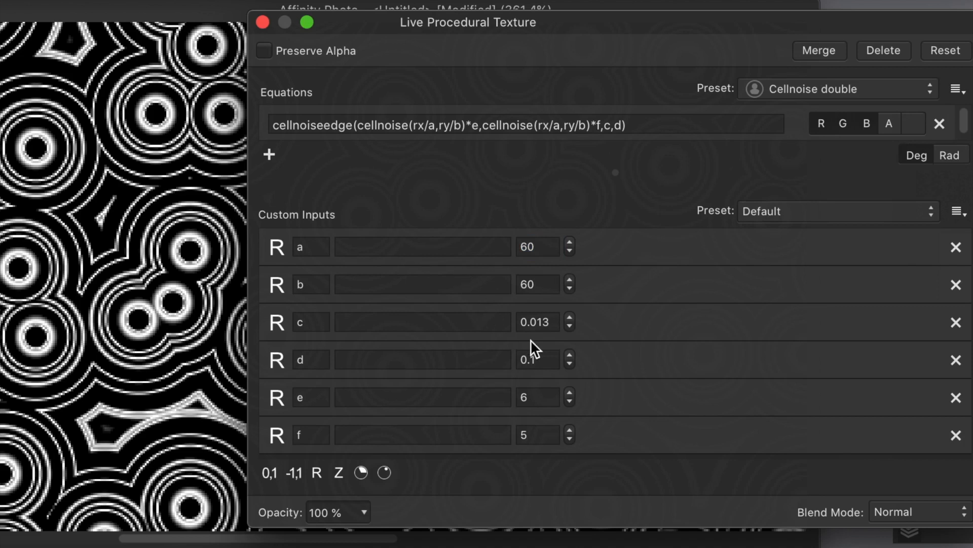
pyautogui.click(557, 322)
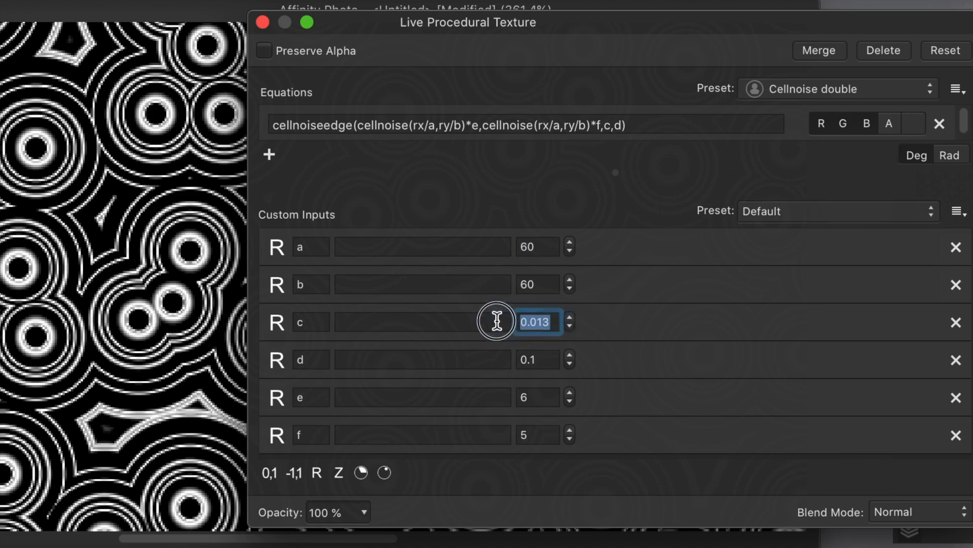
pyautogui.click(544, 364)
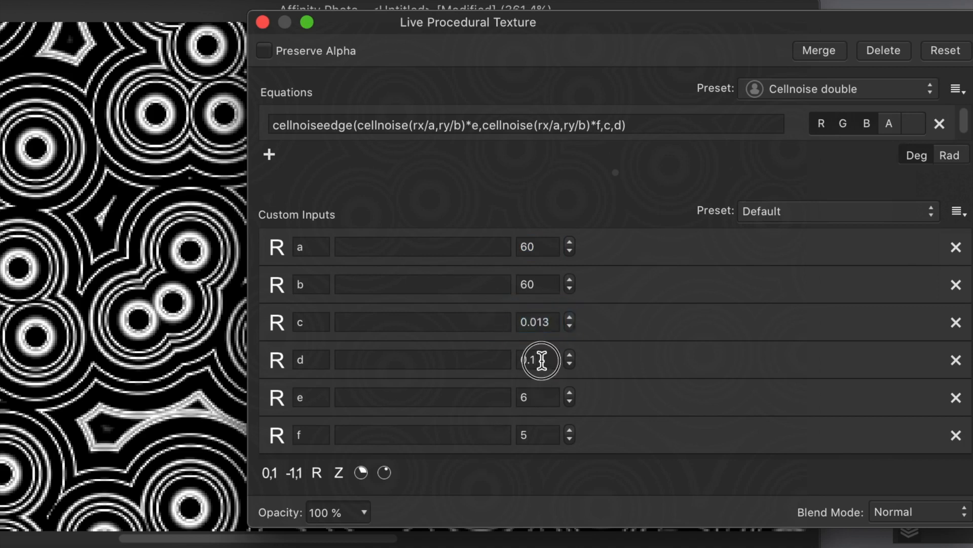
pyautogui.click(533, 398)
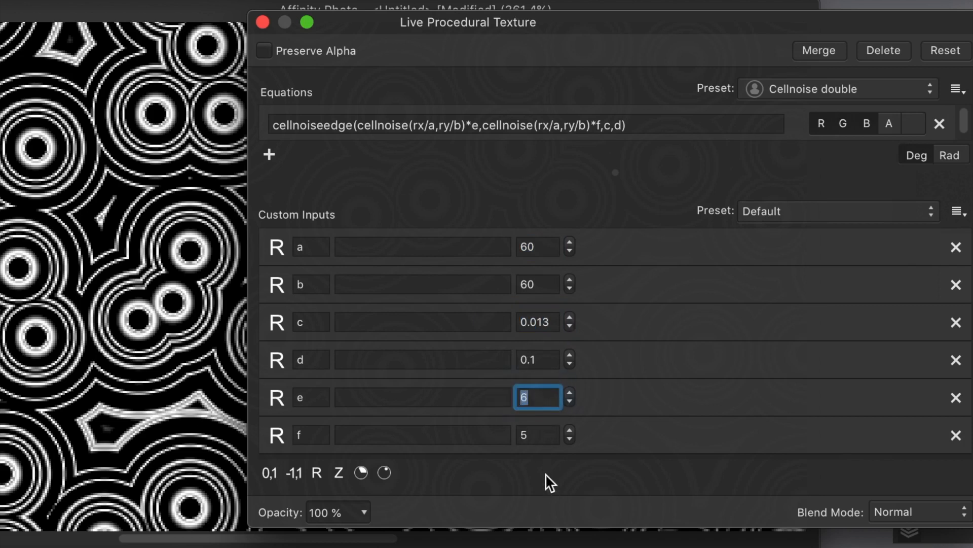
pyautogui.click(530, 433)
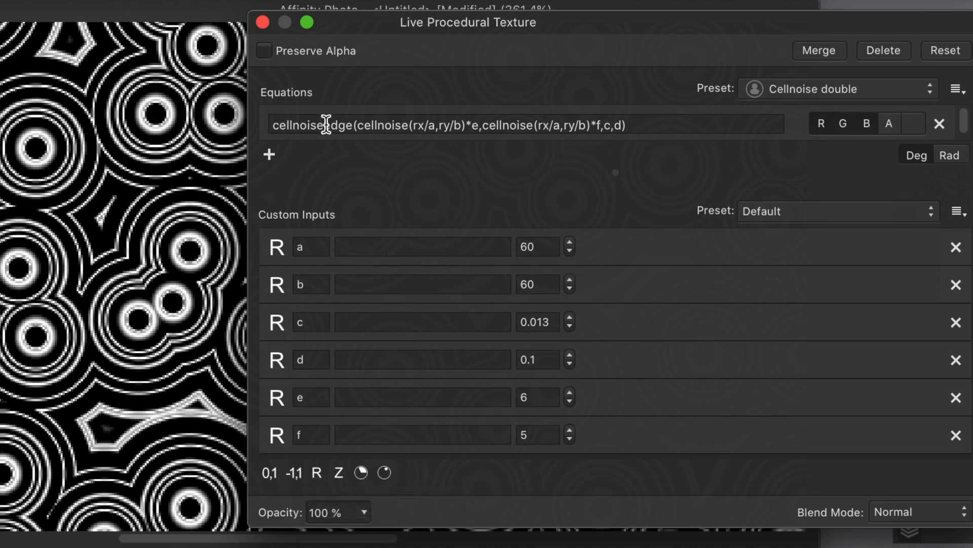
# - Examine the equation's structure: the outer cellnoiseedge function and the two nested cellnoise terms
pyautogui.click(407, 127)
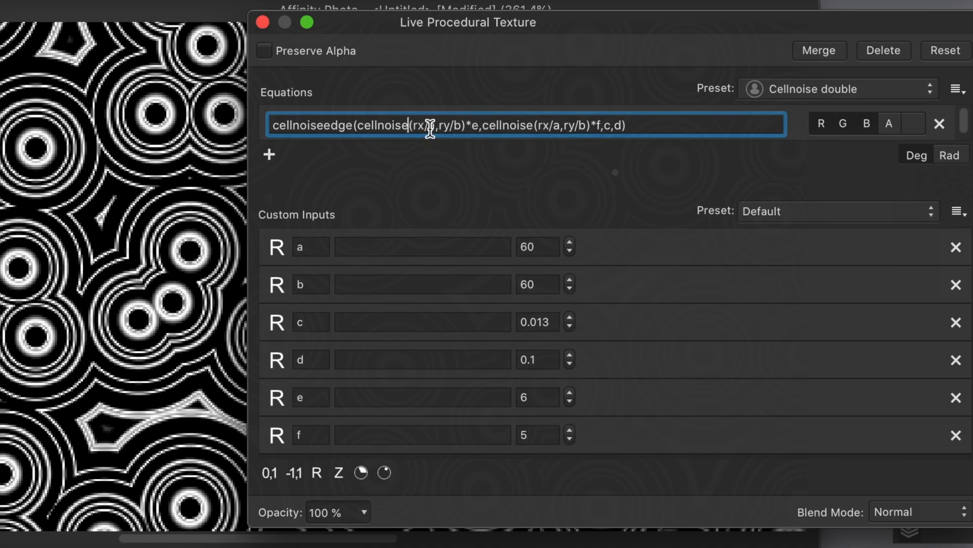
pyautogui.click(510, 125)
pyautogui.click(335, 126)
pyautogui.doubleClick(335, 125)
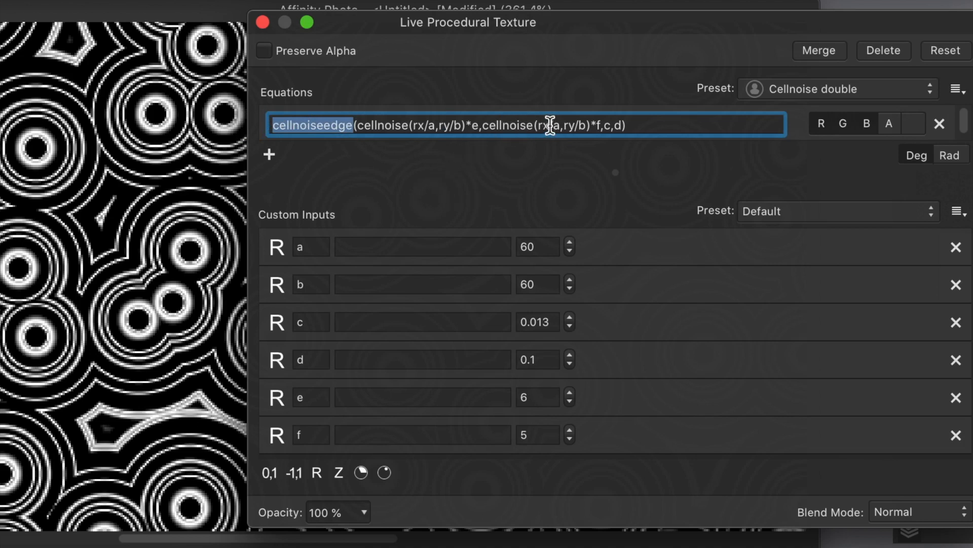
pyautogui.click(532, 125)
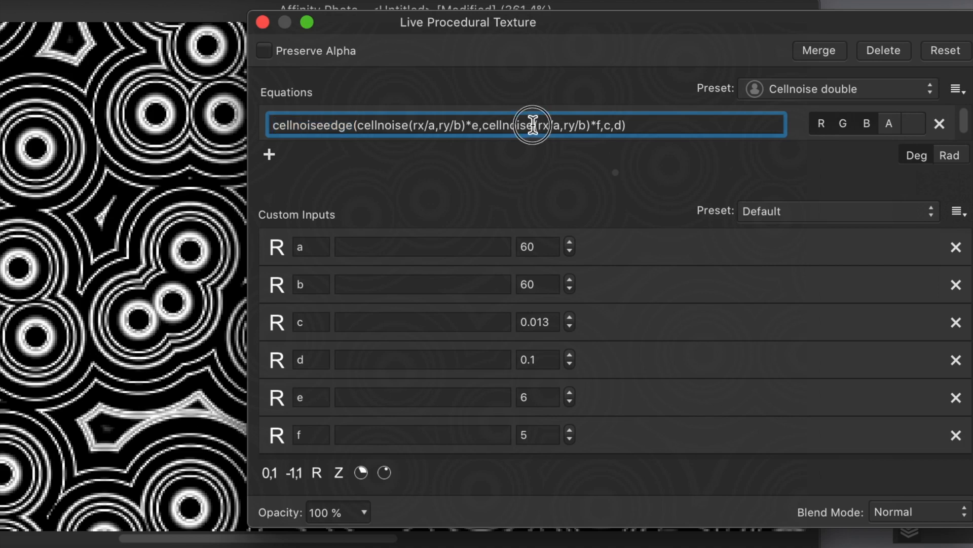
pyautogui.moveTo(532, 125); pyautogui.dragTo(482, 125)
pyautogui.moveTo(408, 124); pyautogui.dragTo(364, 124)
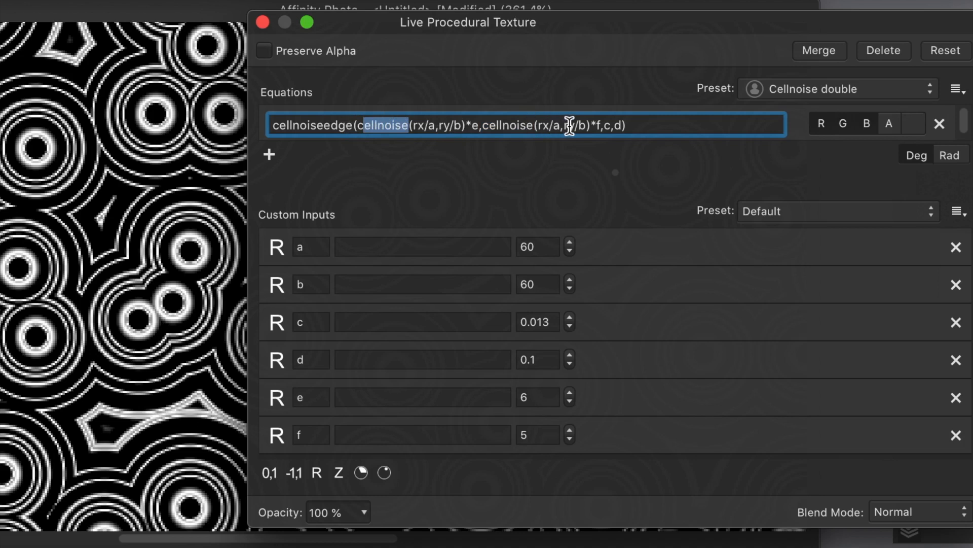
# - Multiply rx in the first cellnoise term by 0.4, making it cellnoise(0.4*rx/a,ry/b)
pyautogui.click(415, 126)
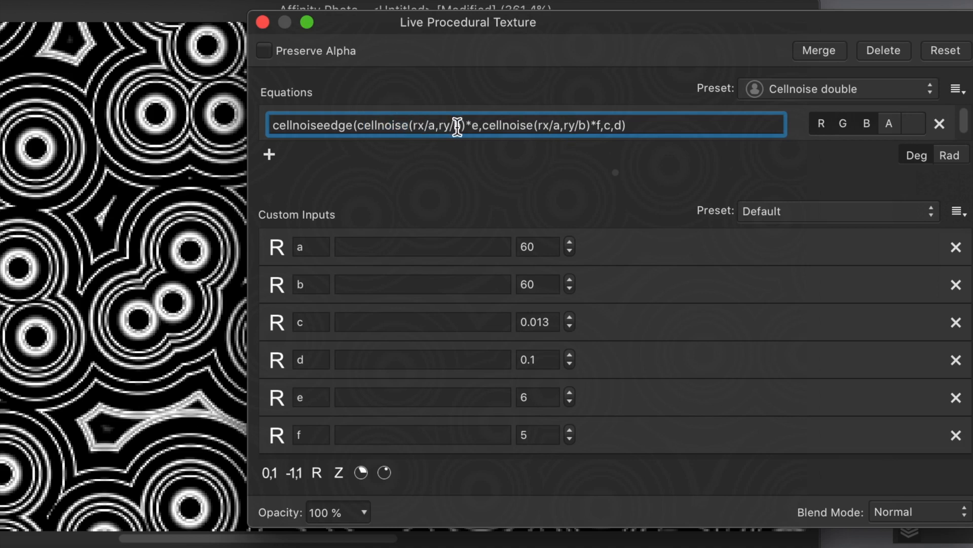
pyautogui.write('0.')
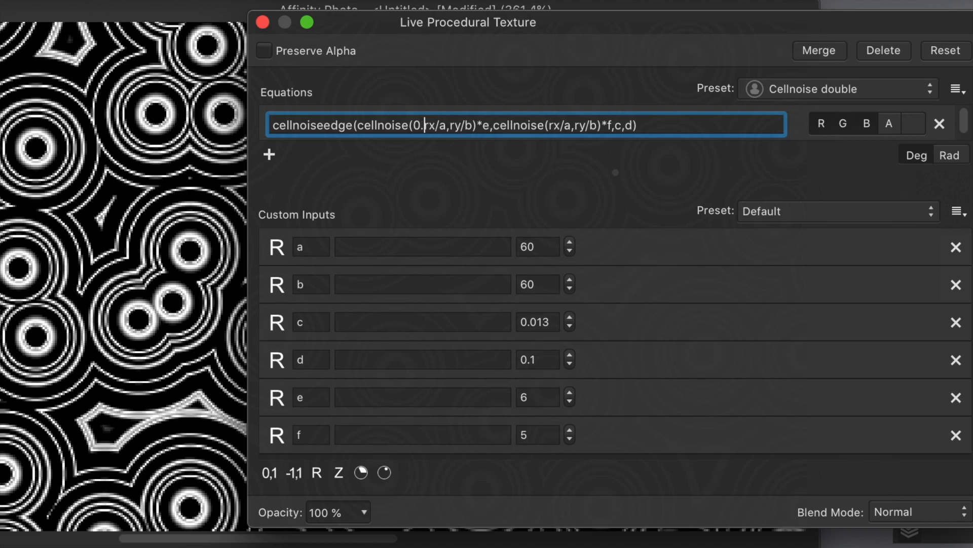
pyautogui.write('4')
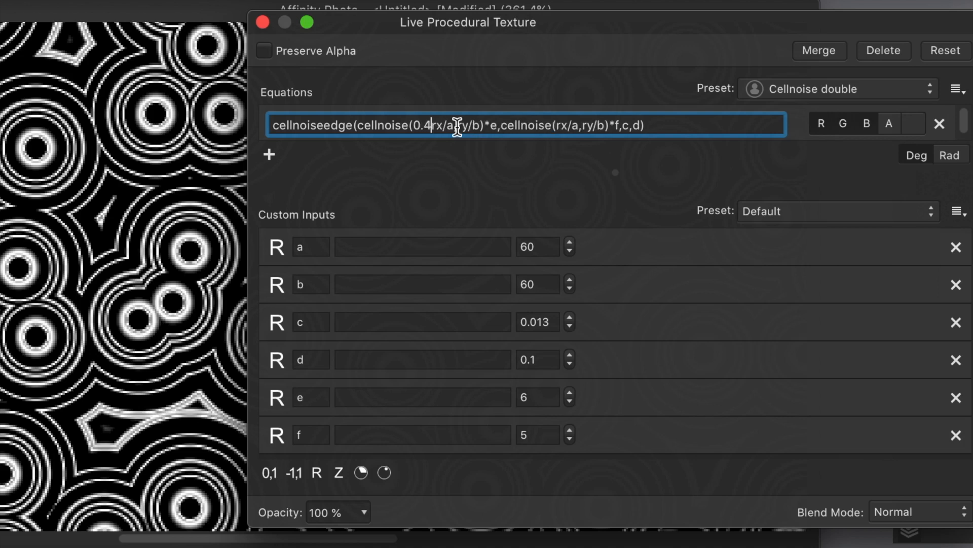
pyautogui.write('*')
pyautogui.press('Return')
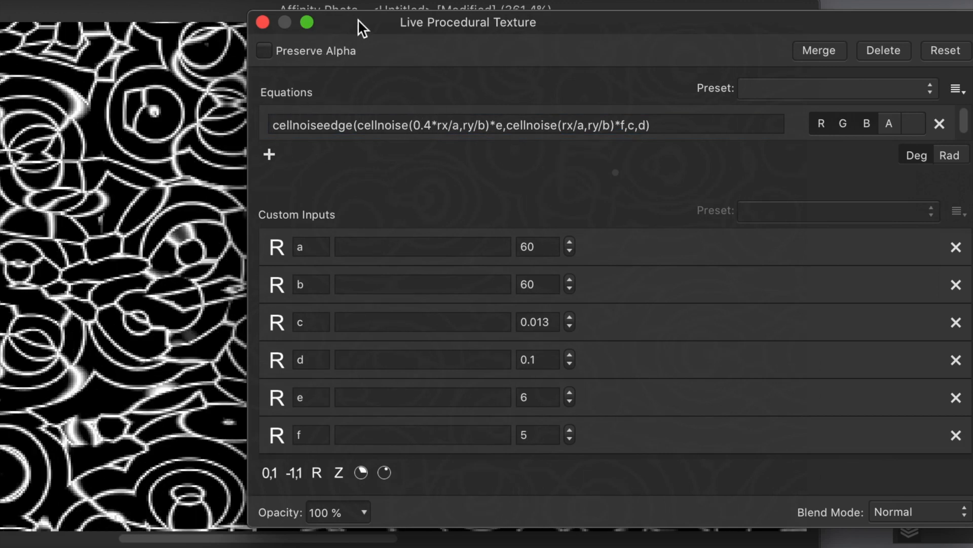
# - Move the dialog to uncover more of the canvas and change the first cellnoise term's rx multiplier to 0.9
pyautogui.moveTo(355, 21); pyautogui.dragTo(404, 37)
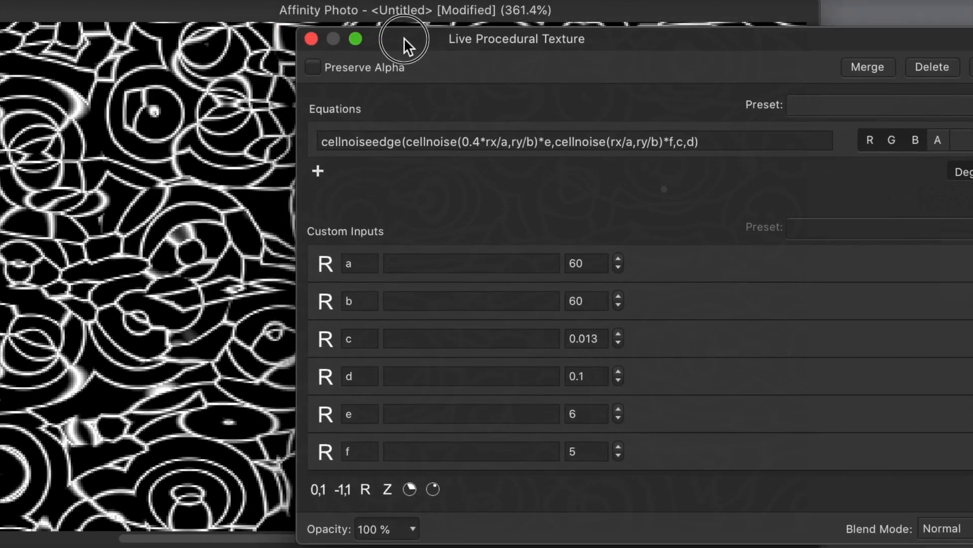
pyautogui.moveTo(479, 141); pyautogui.dragTo(474, 141)
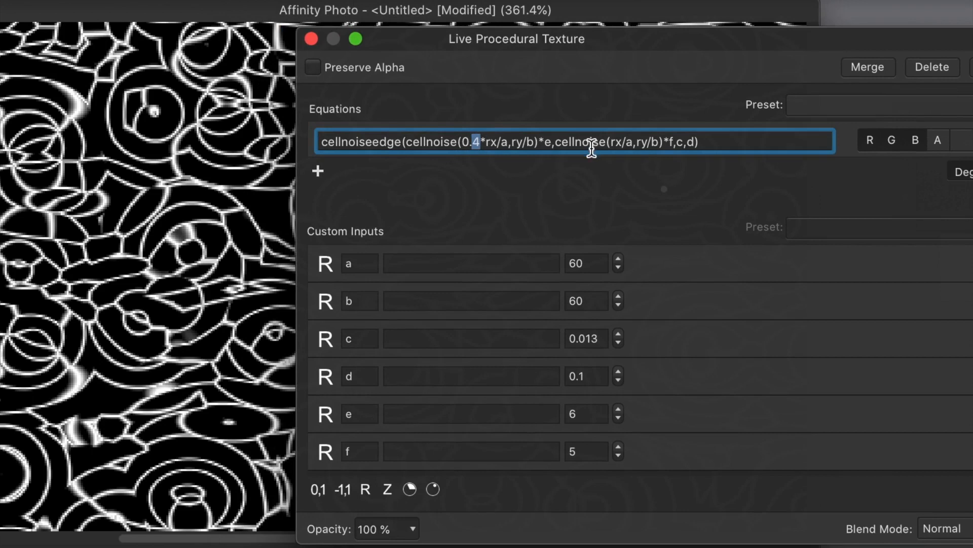
pyautogui.press('Return')
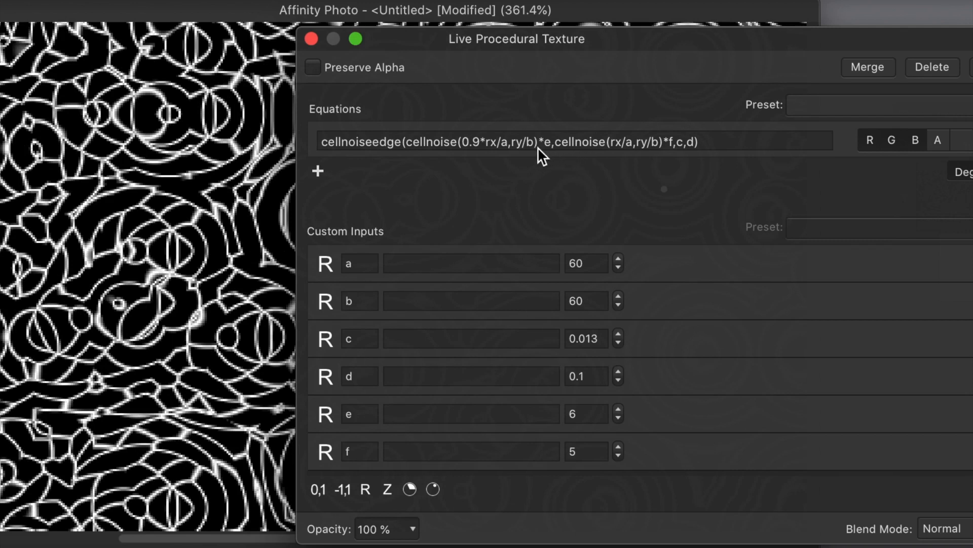
# - Multiply ry in the first cellnoise term by 0.4, making it cellnoise(0.9*rx/a,0.4*ry/b)
pyautogui.click(511, 144)
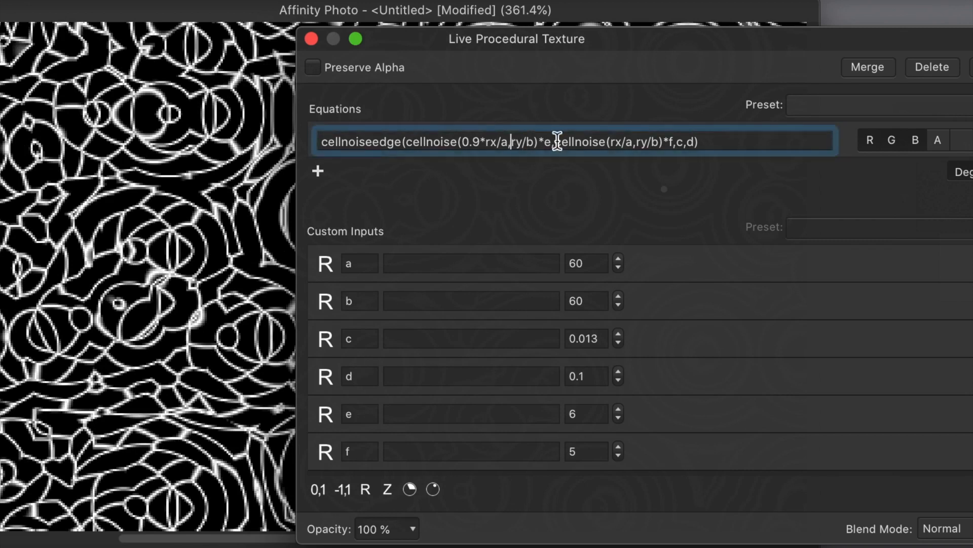
pyautogui.write('0.4')
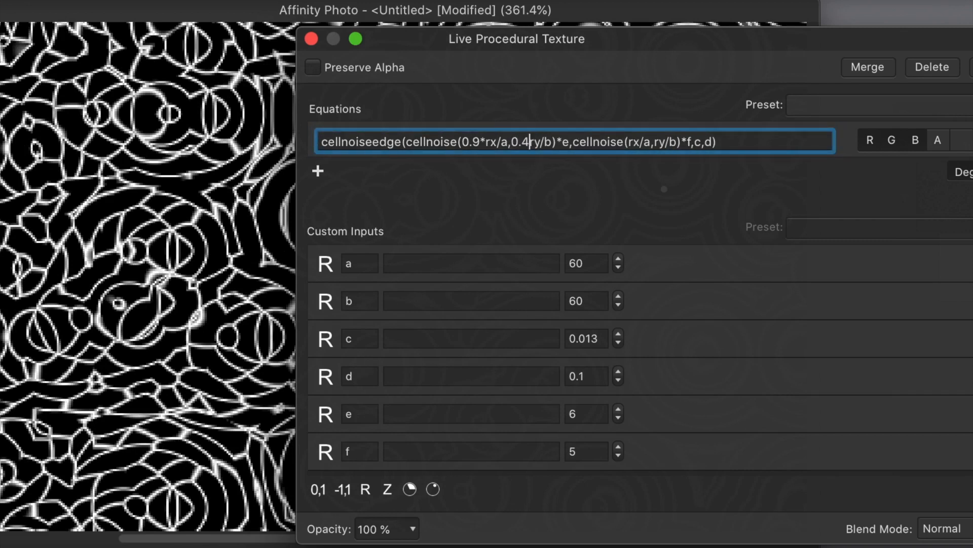
pyautogui.write('*')
pyautogui.press('Return')
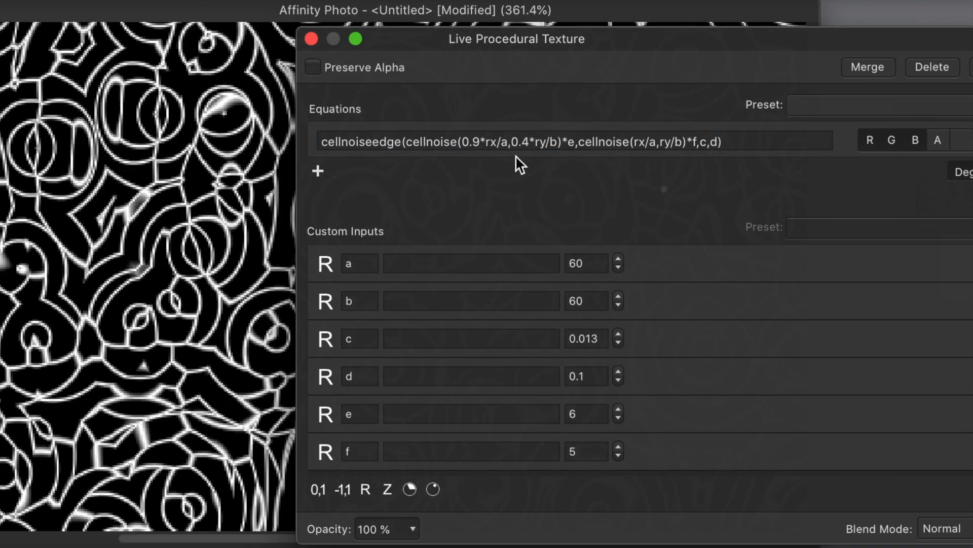
# - Multiply rx in the second cellnoise term by 0.5, making it cellnoise(0.5*rx/a,ry/b)
pyautogui.click(604, 141)
pyautogui.click(633, 142)
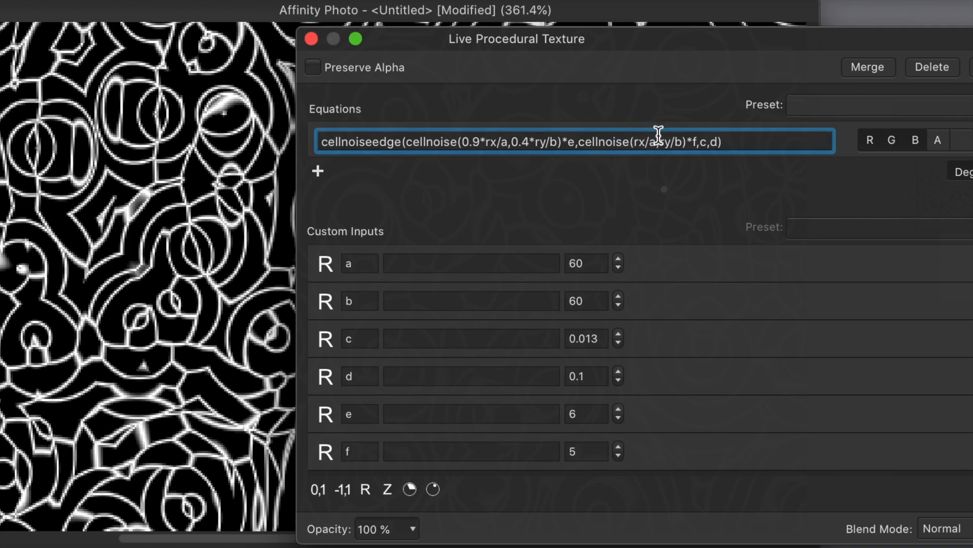
pyautogui.write('0.')
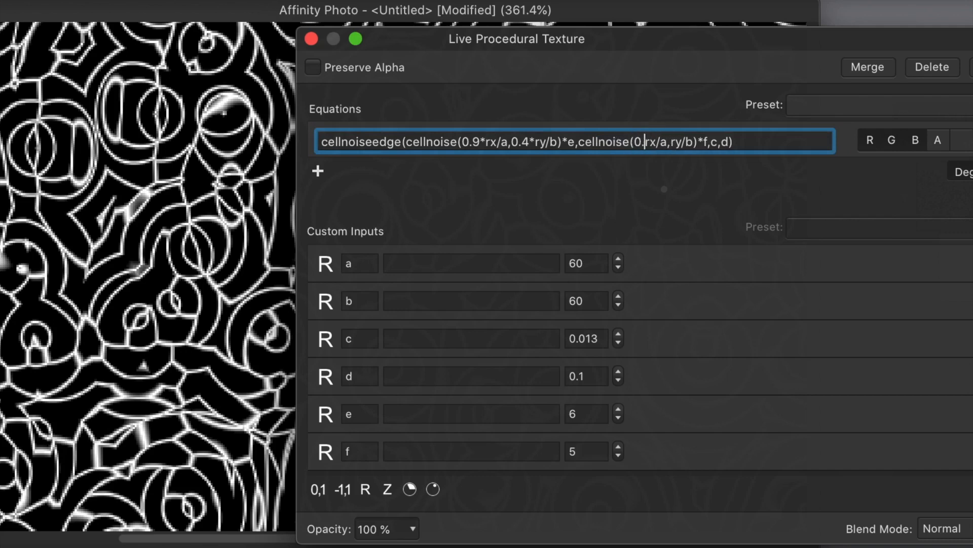
pyautogui.write('5*')
pyautogui.press('Return')
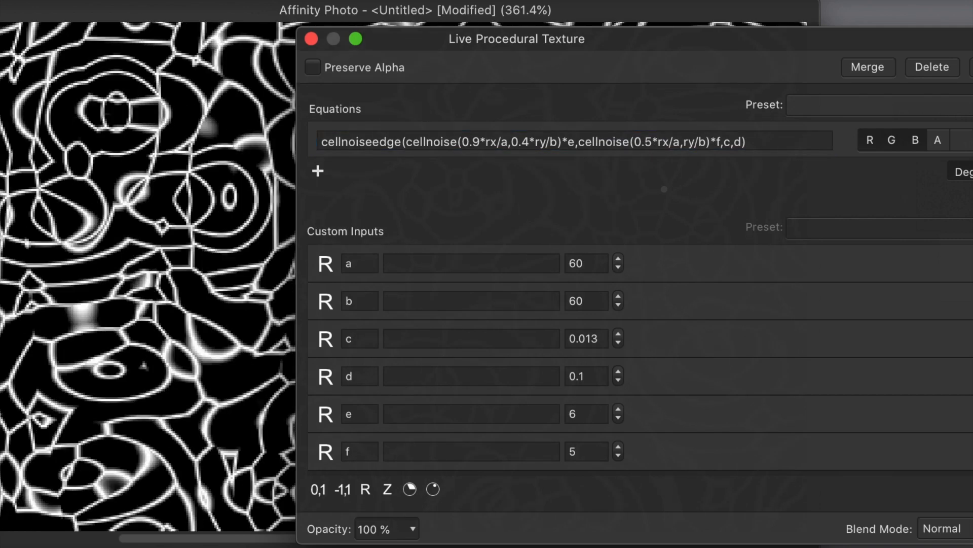
# - Multiply ry in the second cellnoise term by 0.7, making it cellnoise(0.5*rx/a,0.7*ry/b)
pyautogui.click(681, 141)
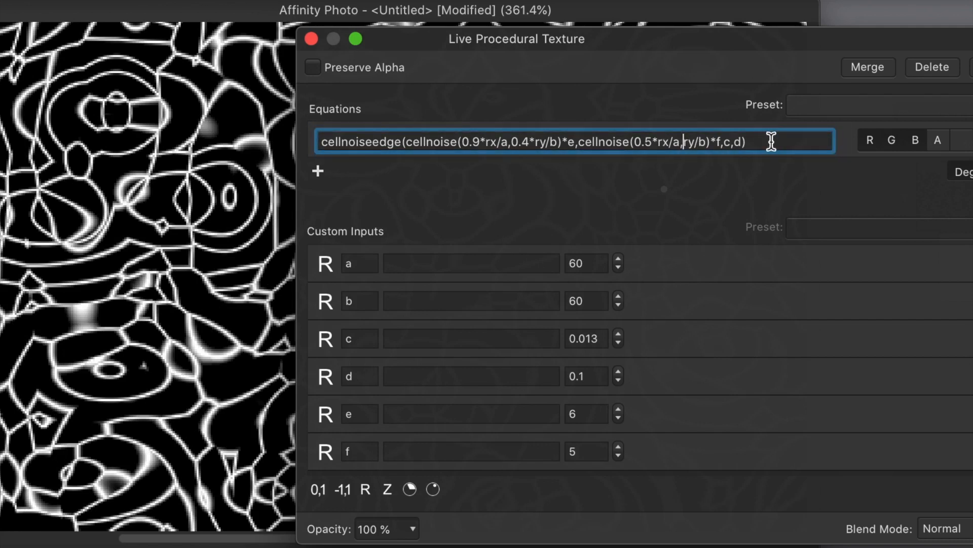
pyautogui.write('0.')
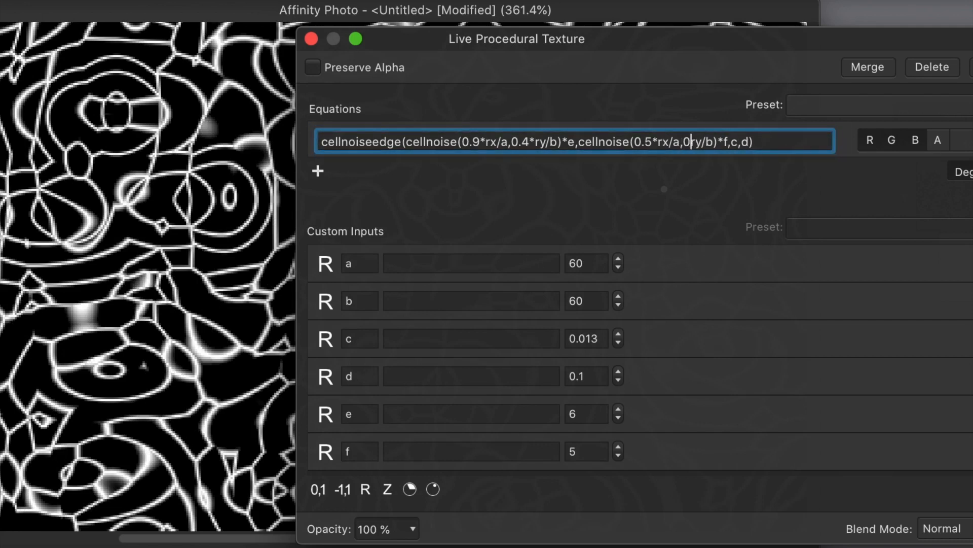
pyautogui.write('7')
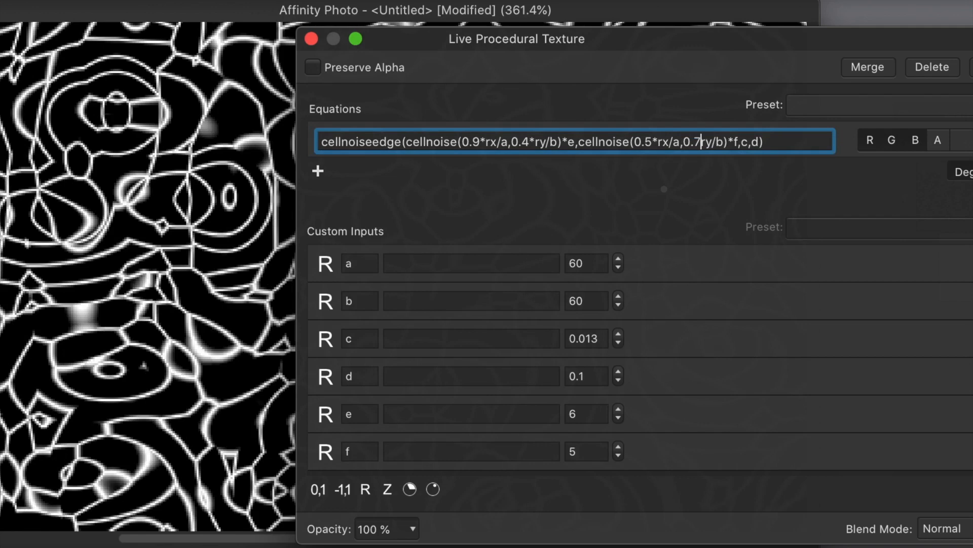
pyautogui.write('*')
pyautogui.press('Return')
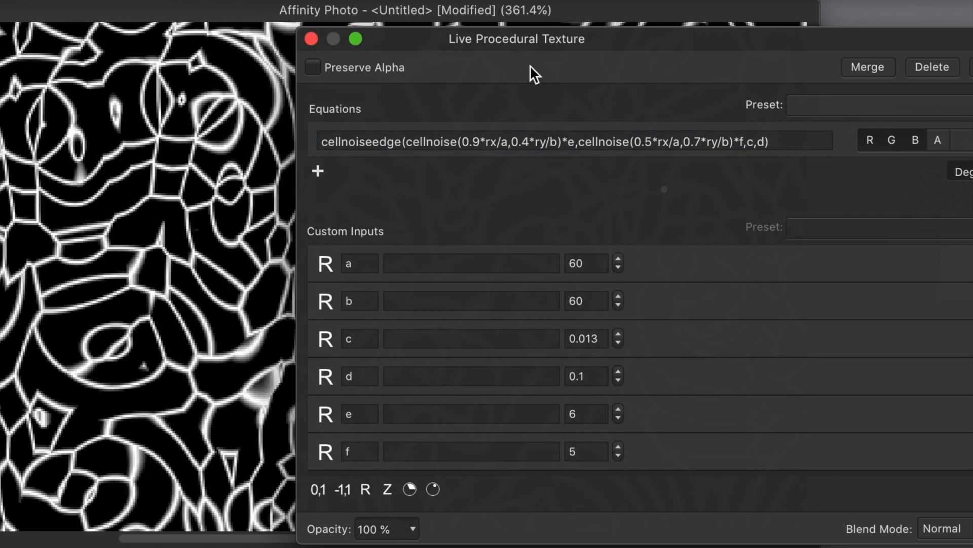
# - Move the dialog to uncover more of the canvas and set custom input c to 0.015
pyautogui.moveTo(438, 39); pyautogui.dragTo(499, 43)
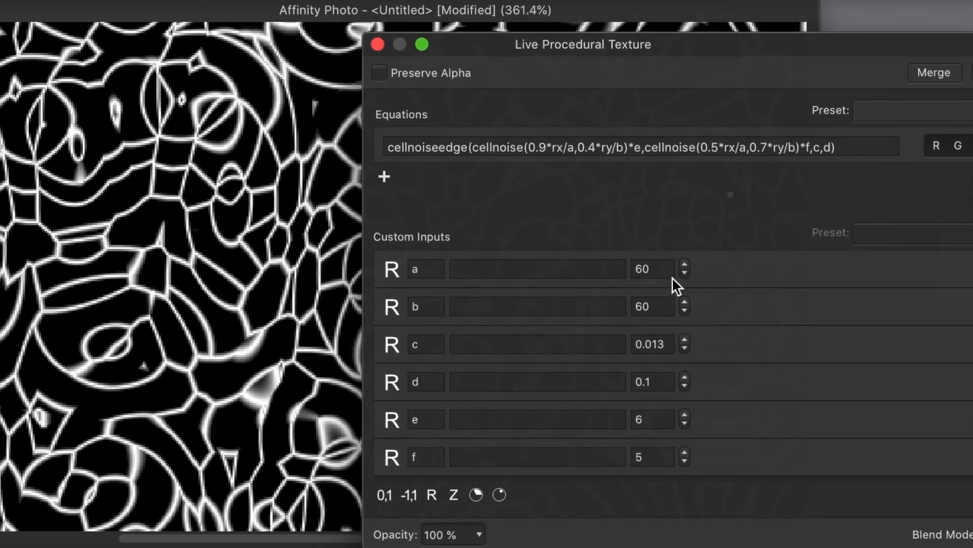
pyautogui.click(672, 345)
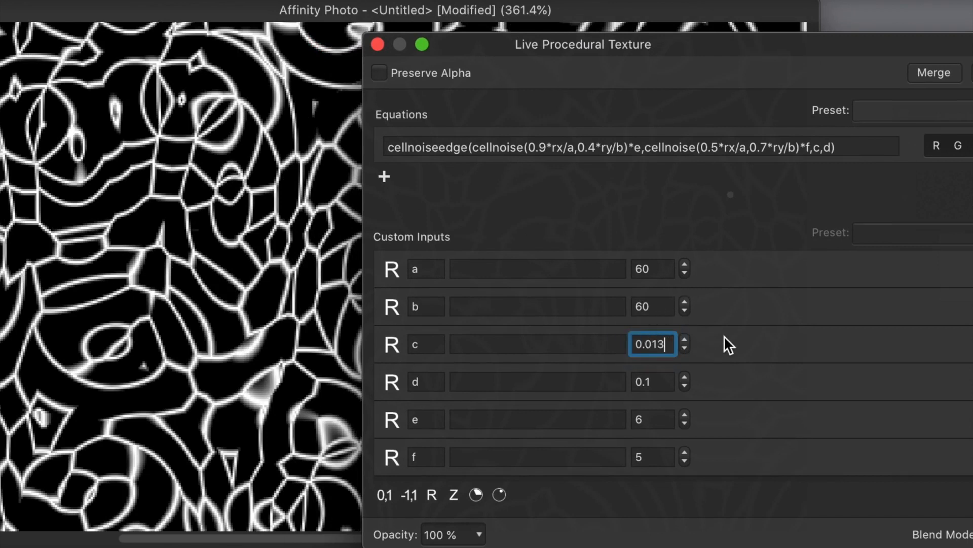
pyautogui.press('BackSpace')
pyautogui.write('5')
pyautogui.press('Tab')
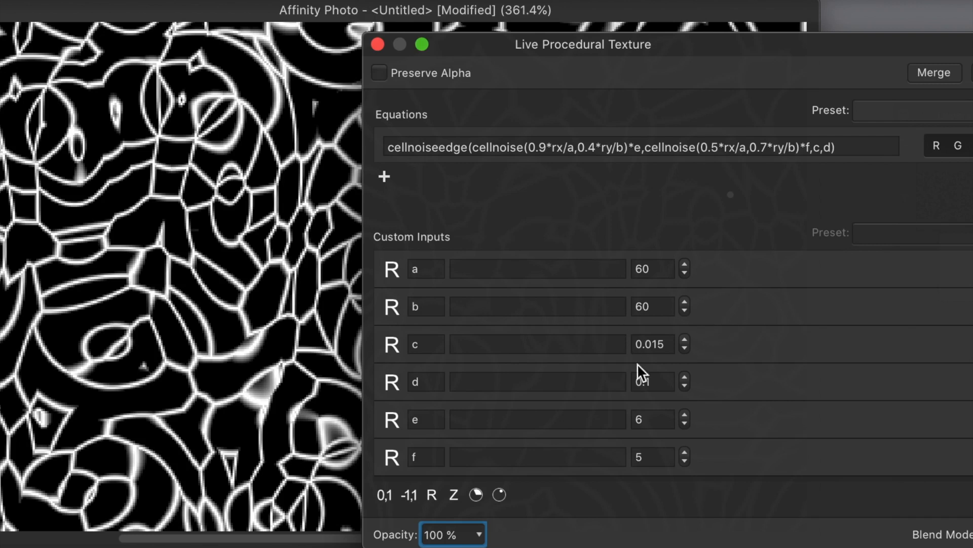
# - Set custom input d to 0.2
pyautogui.click(652, 382)
pyautogui.press('BackSpace')
pyautogui.write('2')
pyautogui.press('Tab')
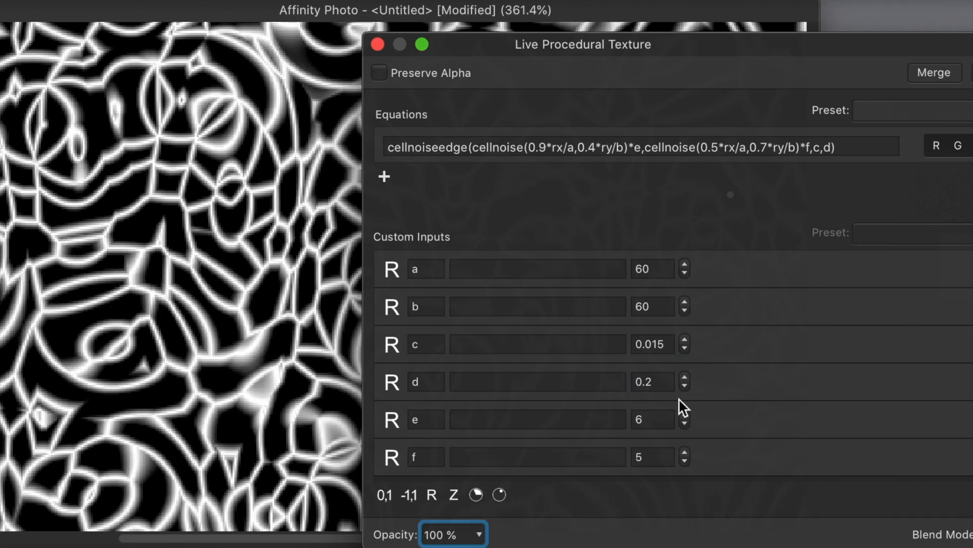
# - Set custom input d to 0.8 and move the dialog further aside to uncover more of the pattern
pyautogui.moveTo(653, 383); pyautogui.dragTo(645, 382)
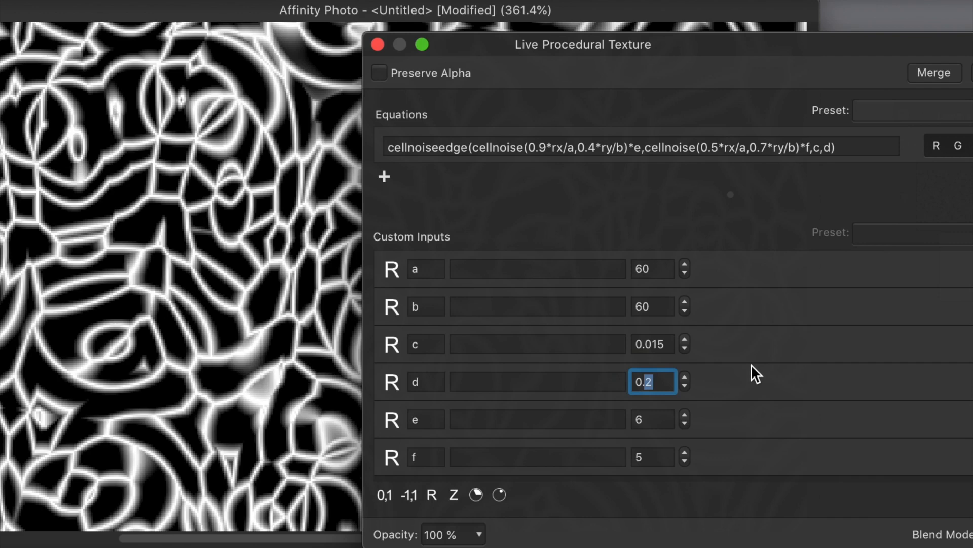
pyautogui.write('8')
pyautogui.press('Tab')
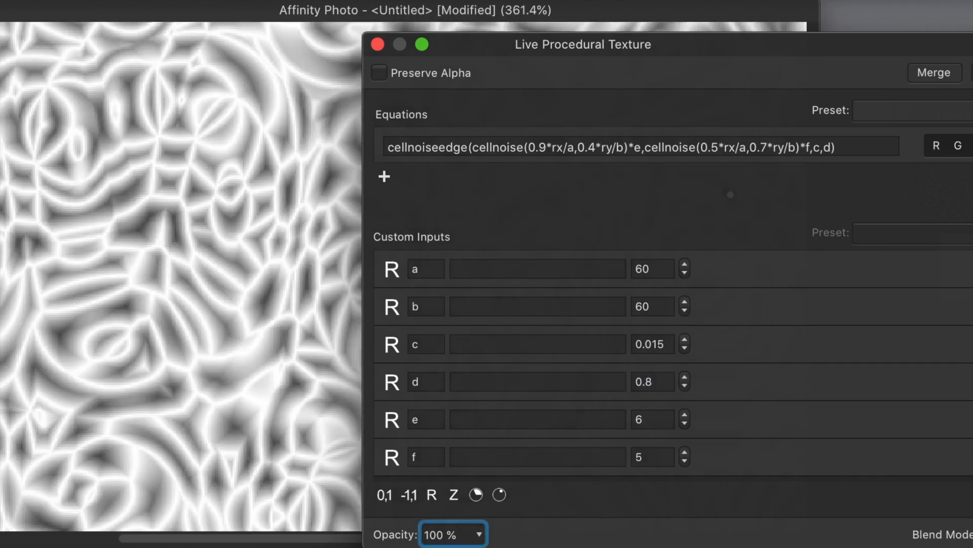
pyautogui.moveTo(510, 39); pyautogui.dragTo(647, 38)
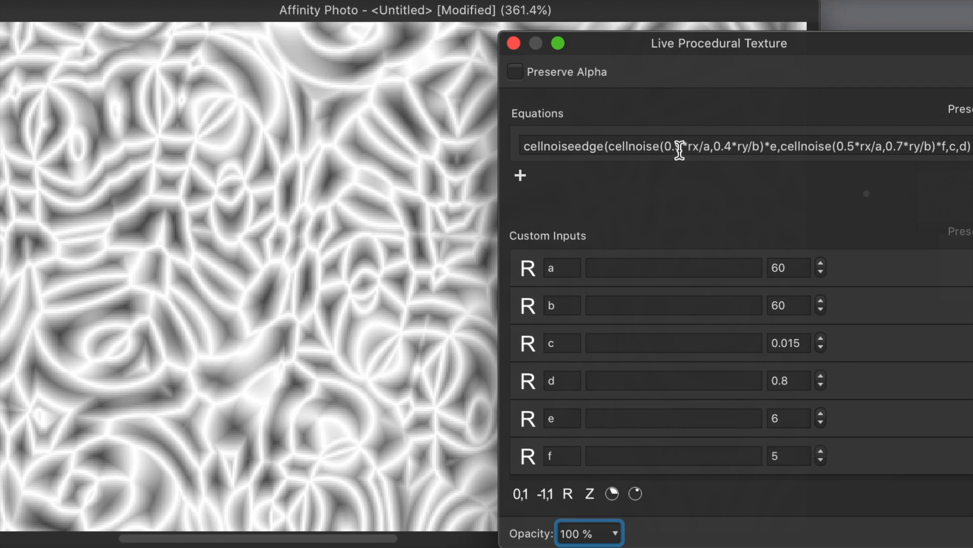
# - Replace the whole equation with cellnoiseedge(cellnoise(rx/a,ry/b)*e,cellnoise(rx/a,ry/b)*f,c,d)
pyautogui.moveTo(971, 146); pyautogui.dragTo(495, 130)
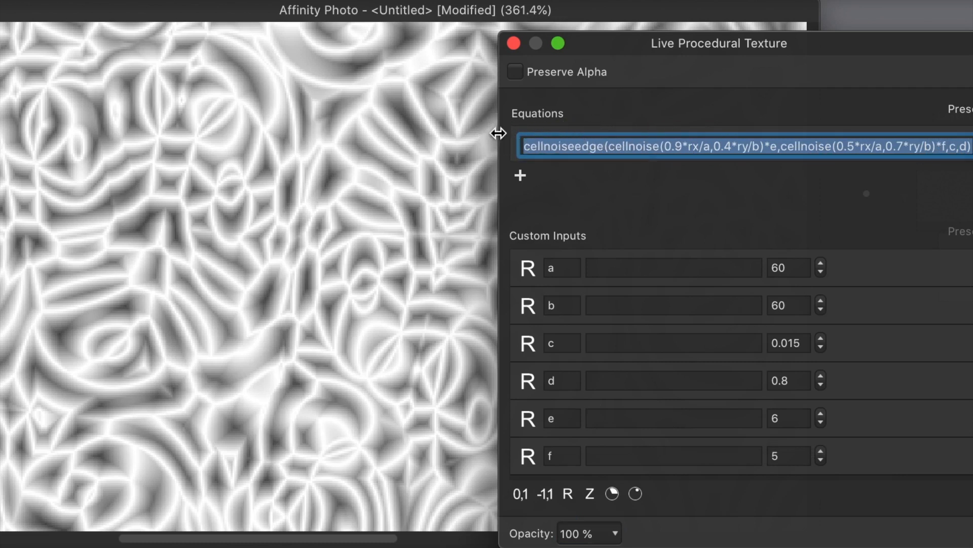
pyautogui.press('BackSpace')
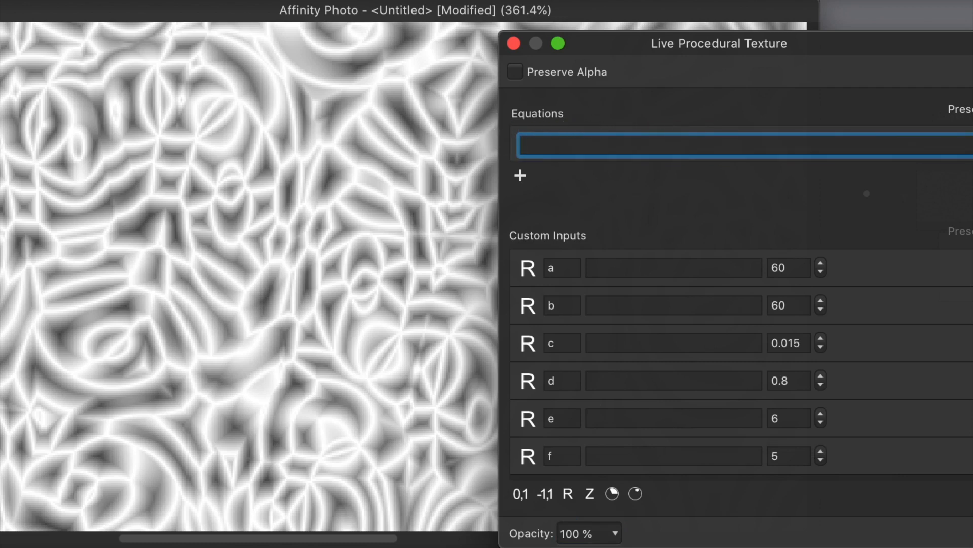
pyautogui.write('cellnoiseedge(cellnoise(rx/a,ry/b)*e,cellnoise(rx/a,ry/b)*f,c,d)')
pyautogui.press('Return')
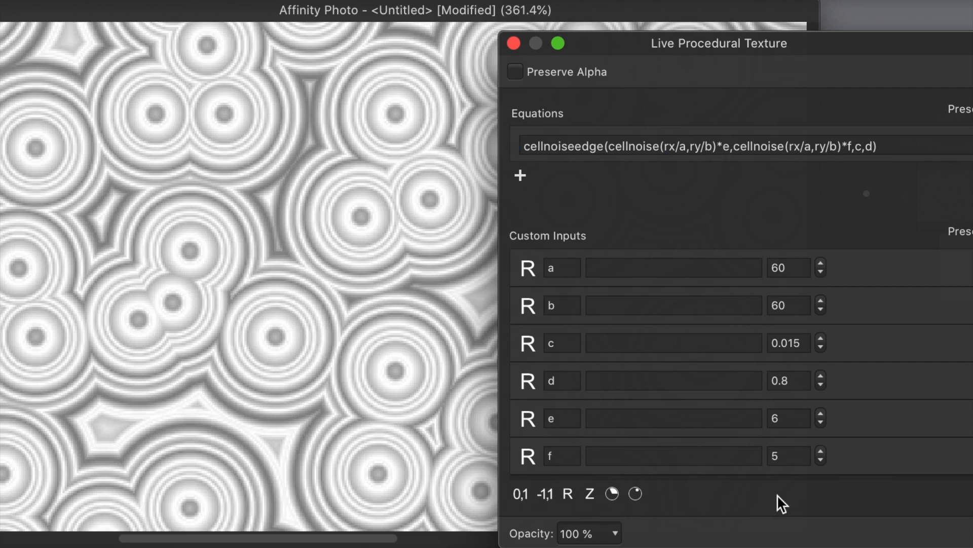
# - Increase custom input f to 11
pyautogui.click(822, 451)
pyautogui.click(821, 451)
pyautogui.click(822, 451)
pyautogui.click(822, 451)
pyautogui.click(822, 451)
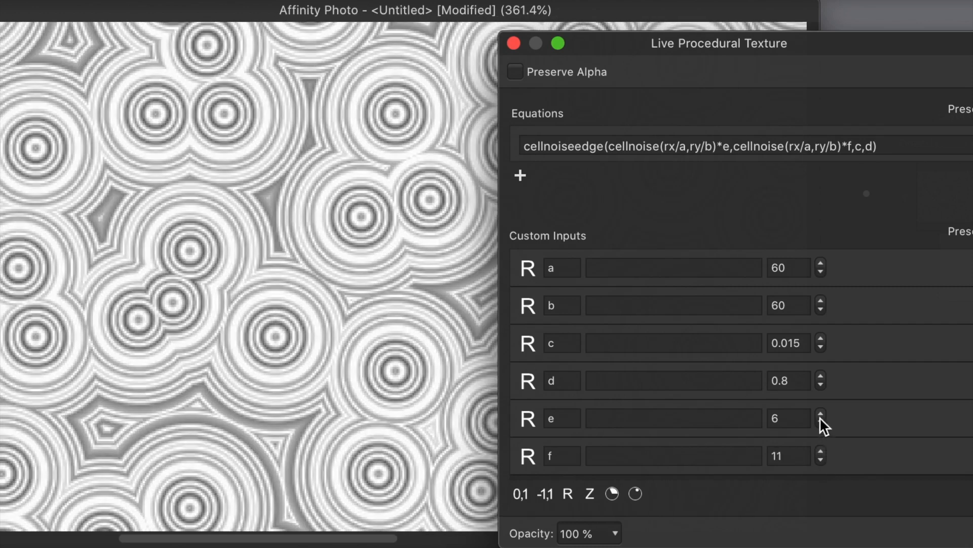
# - Increase custom input e to 14
pyautogui.click(820, 413)
pyautogui.click(820, 414)
pyautogui.click(820, 414)
pyautogui.click(821, 414)
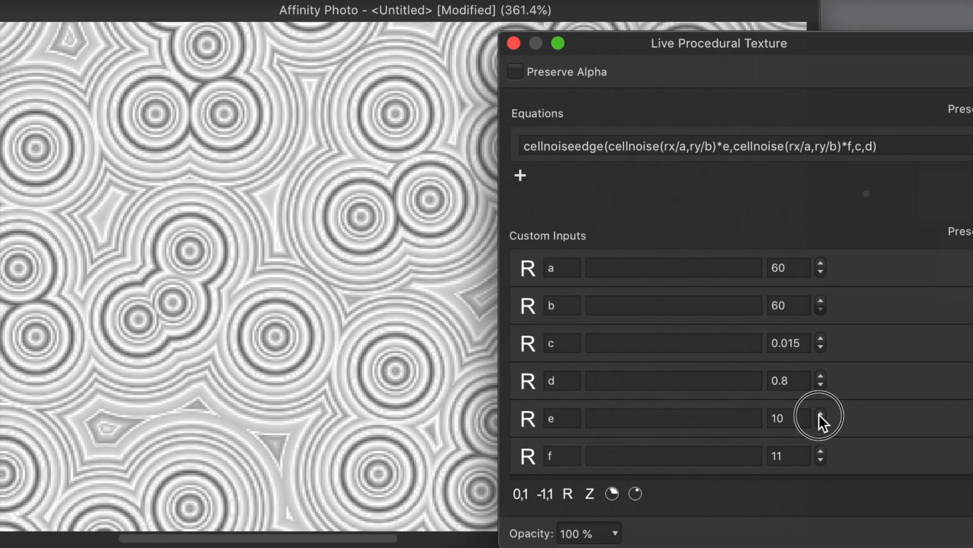
pyautogui.click(821, 414)
pyautogui.click(820, 413)
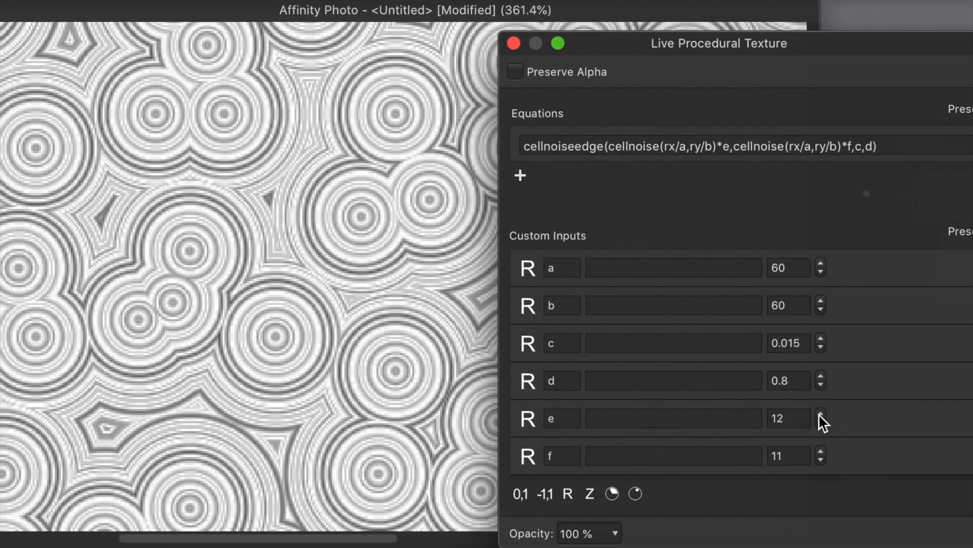
pyautogui.click(821, 413)
pyautogui.click(820, 413)
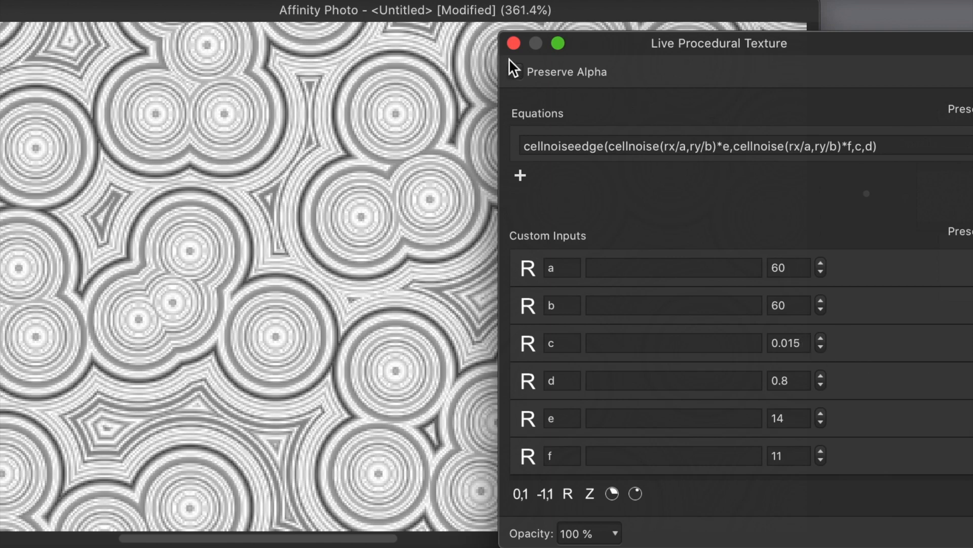
# - Move the dialog to show its presets, highlight the full equation, and close the Live Procedural Texture dialog
pyautogui.moveTo(747, 44); pyautogui.dragTo(512, 60)
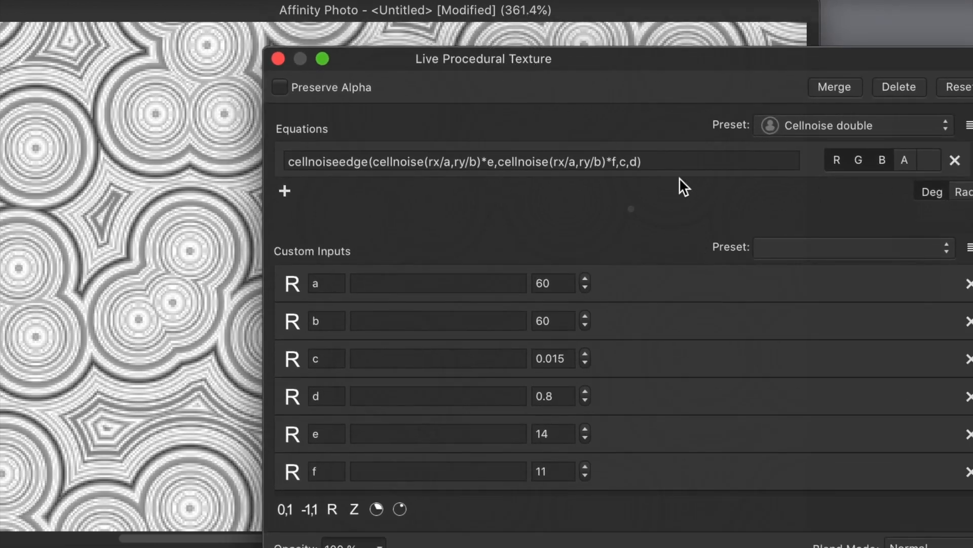
pyautogui.moveTo(641, 159); pyautogui.dragTo(285, 141)
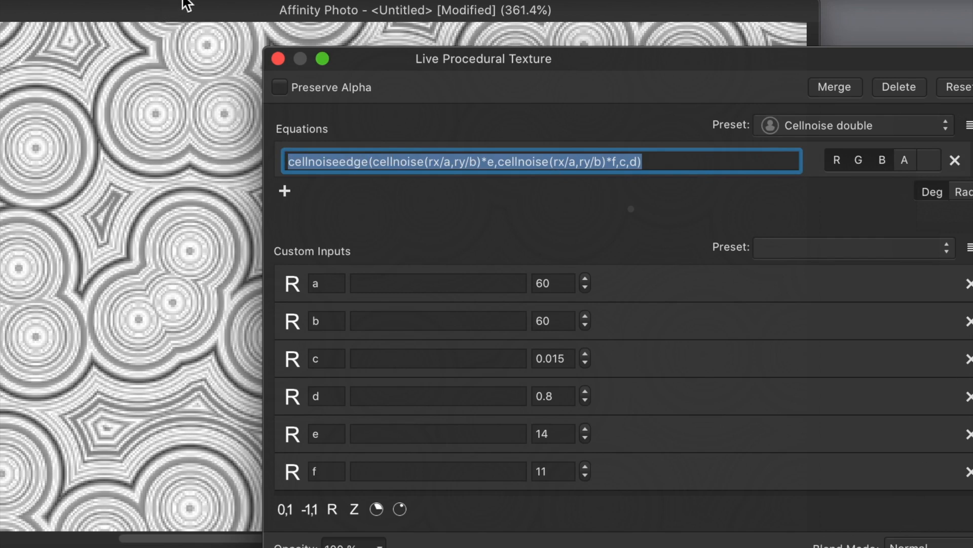
pyautogui.click(278, 58)
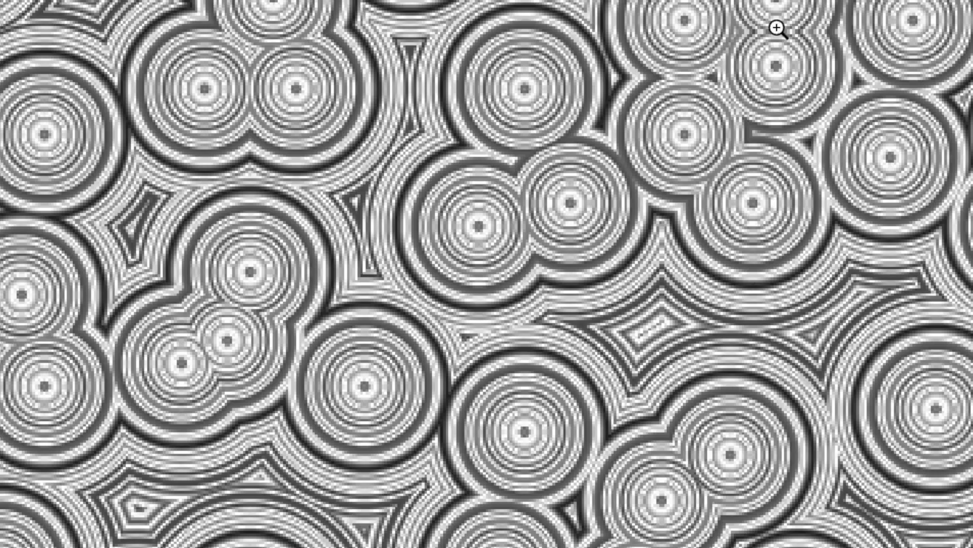